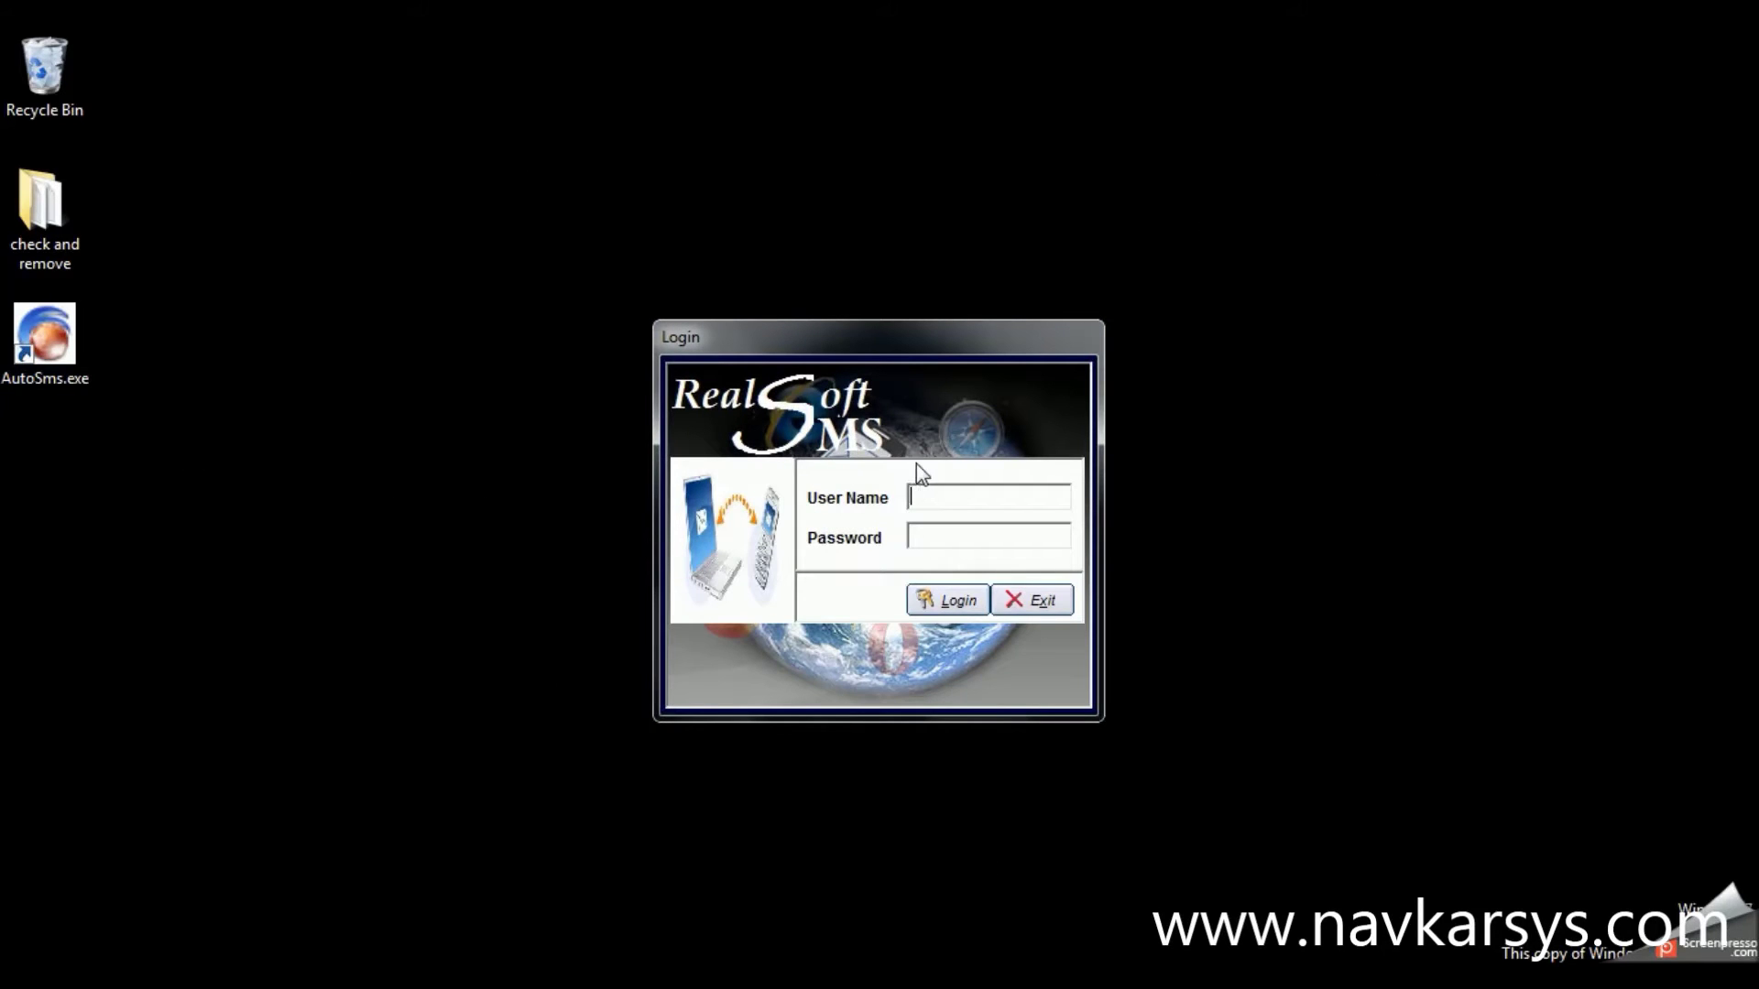
Log in as admin with the account password, then bring up the Machine Setup records
type("admin")
key("Tab")
type("12345")
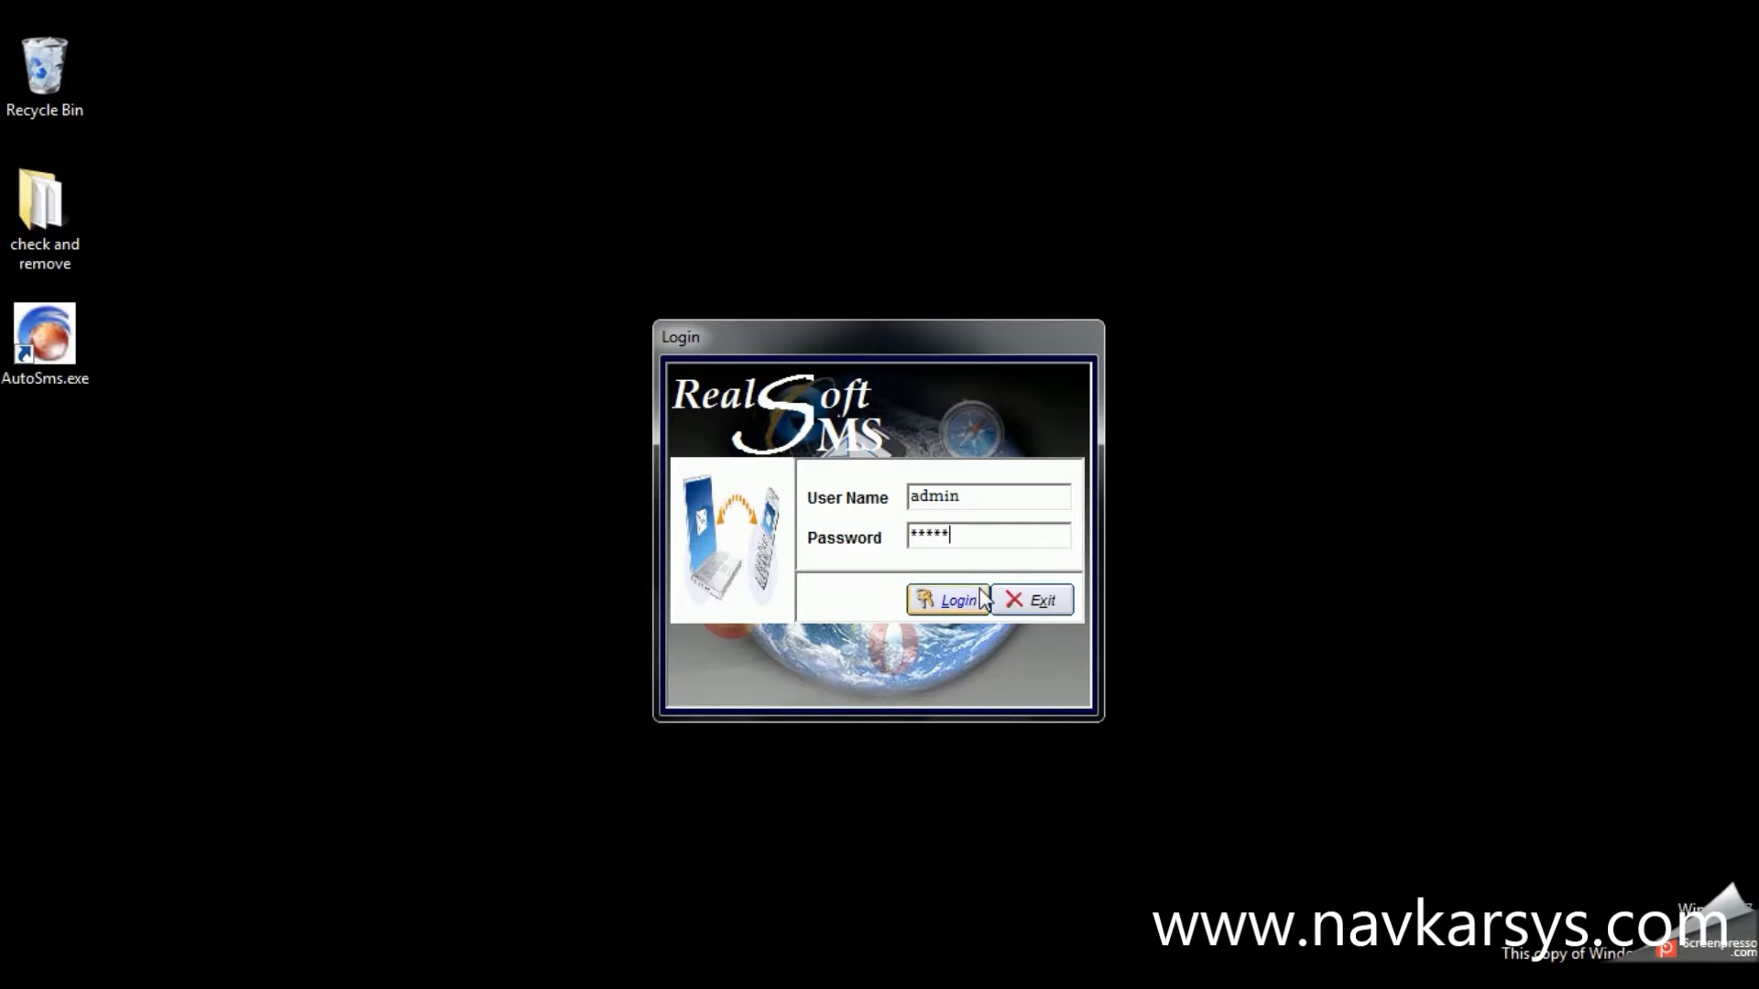
left_click(978, 598)
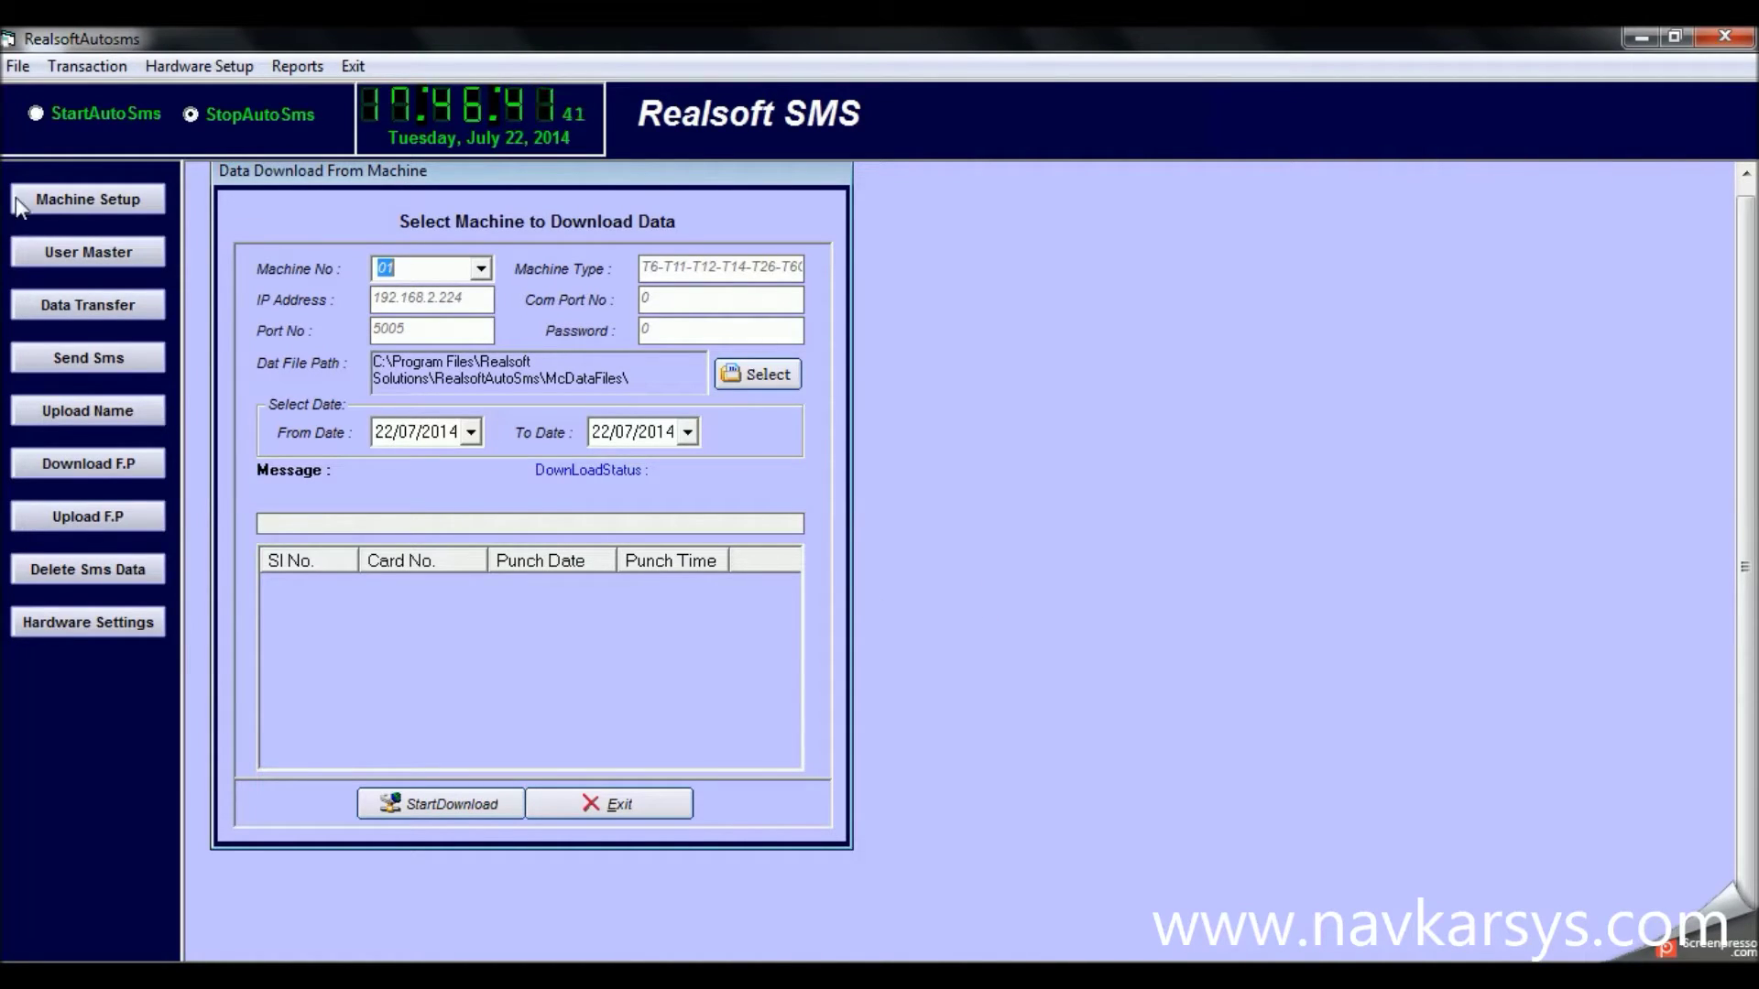
left_click(55, 194)
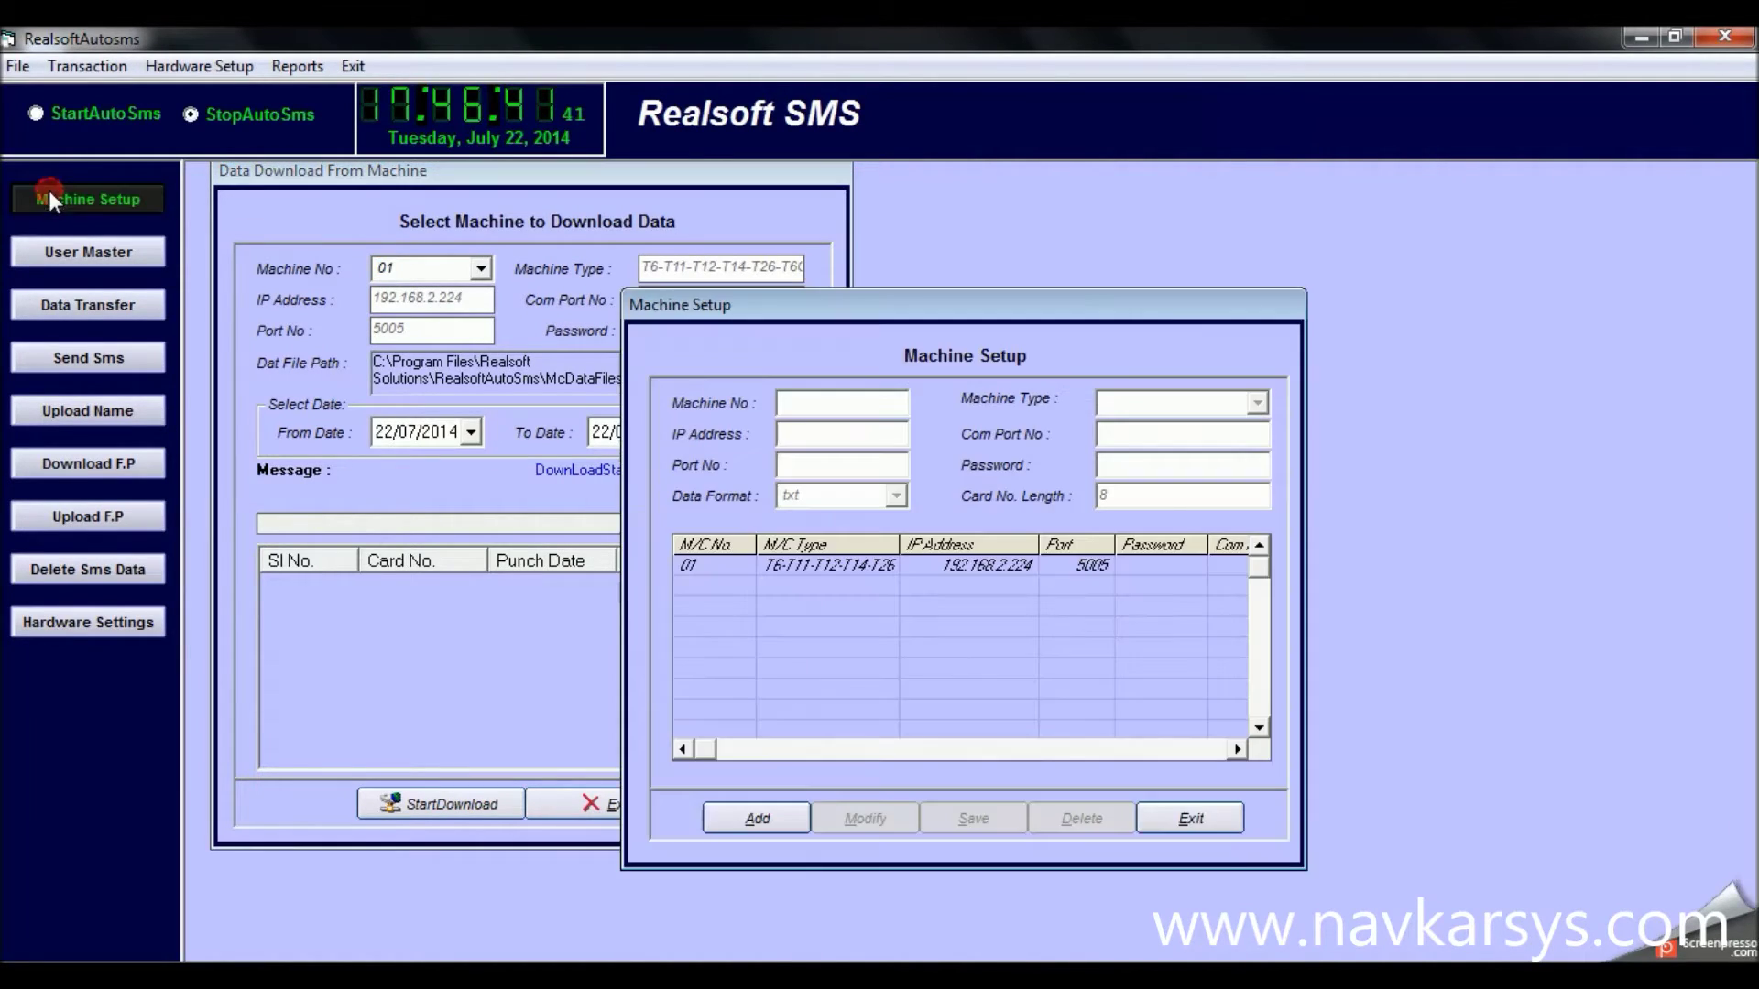
Review machine 01's setup (192.168.2.224, port 5005), close it, and open User Master
left_click(820, 566)
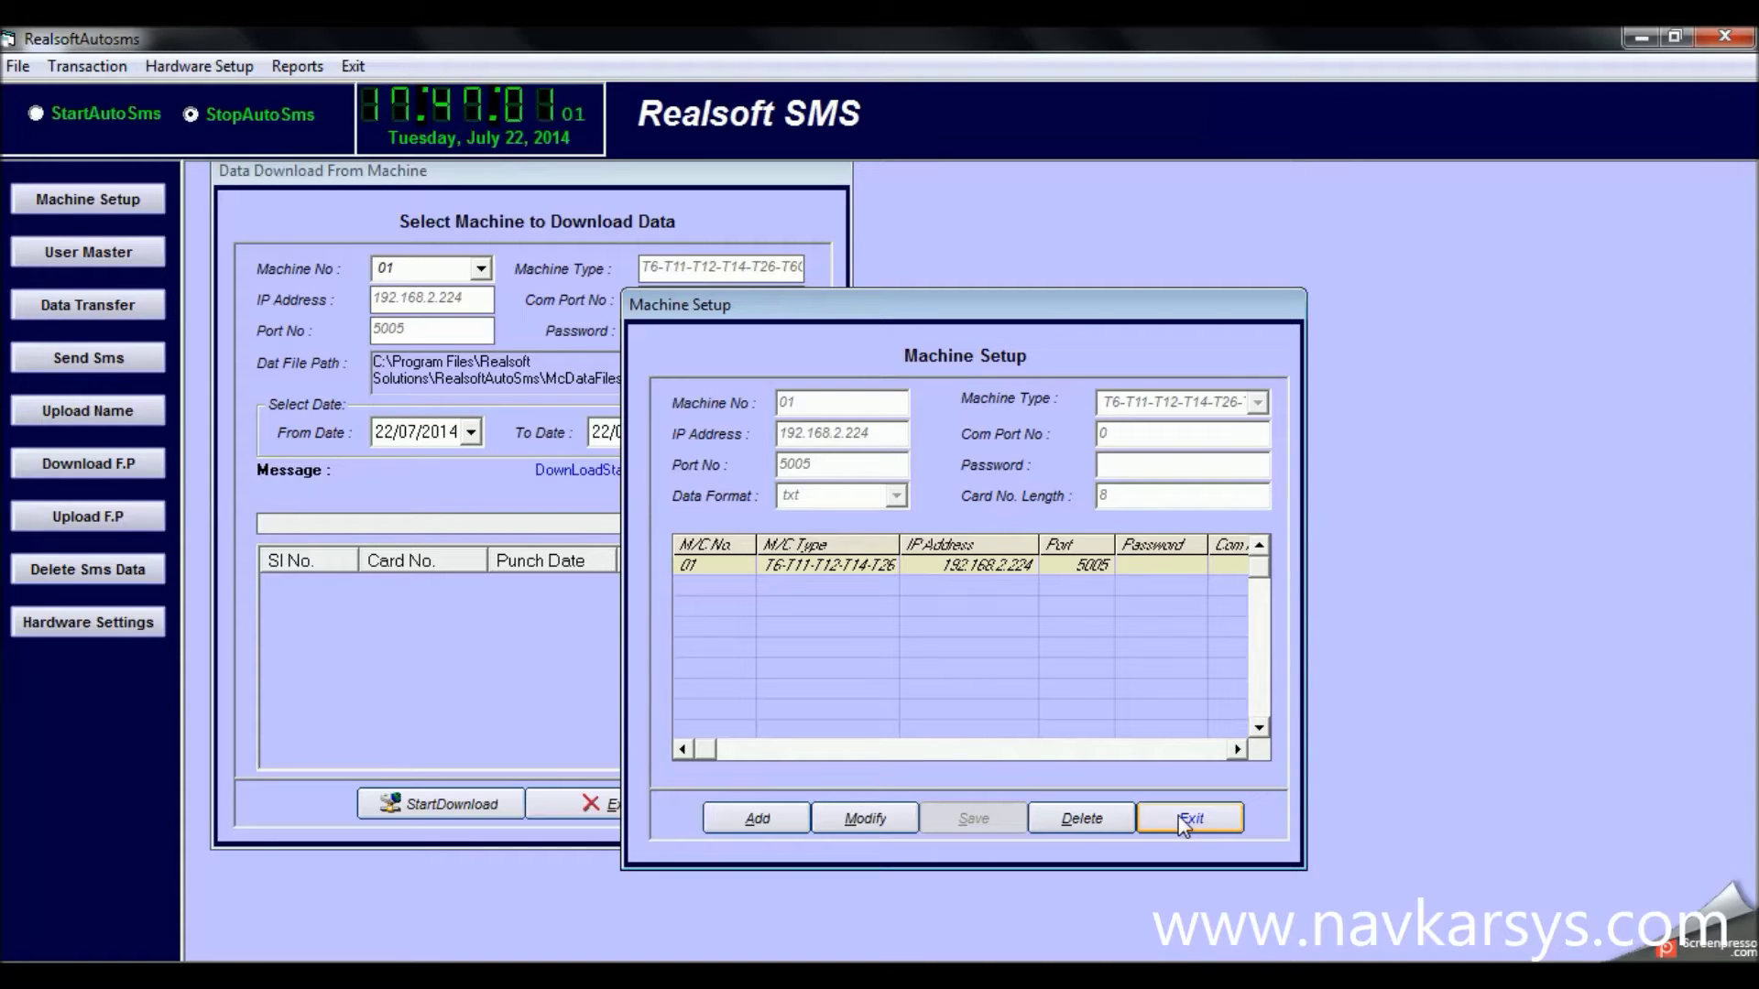
left_click(1184, 820)
left_click(90, 250)
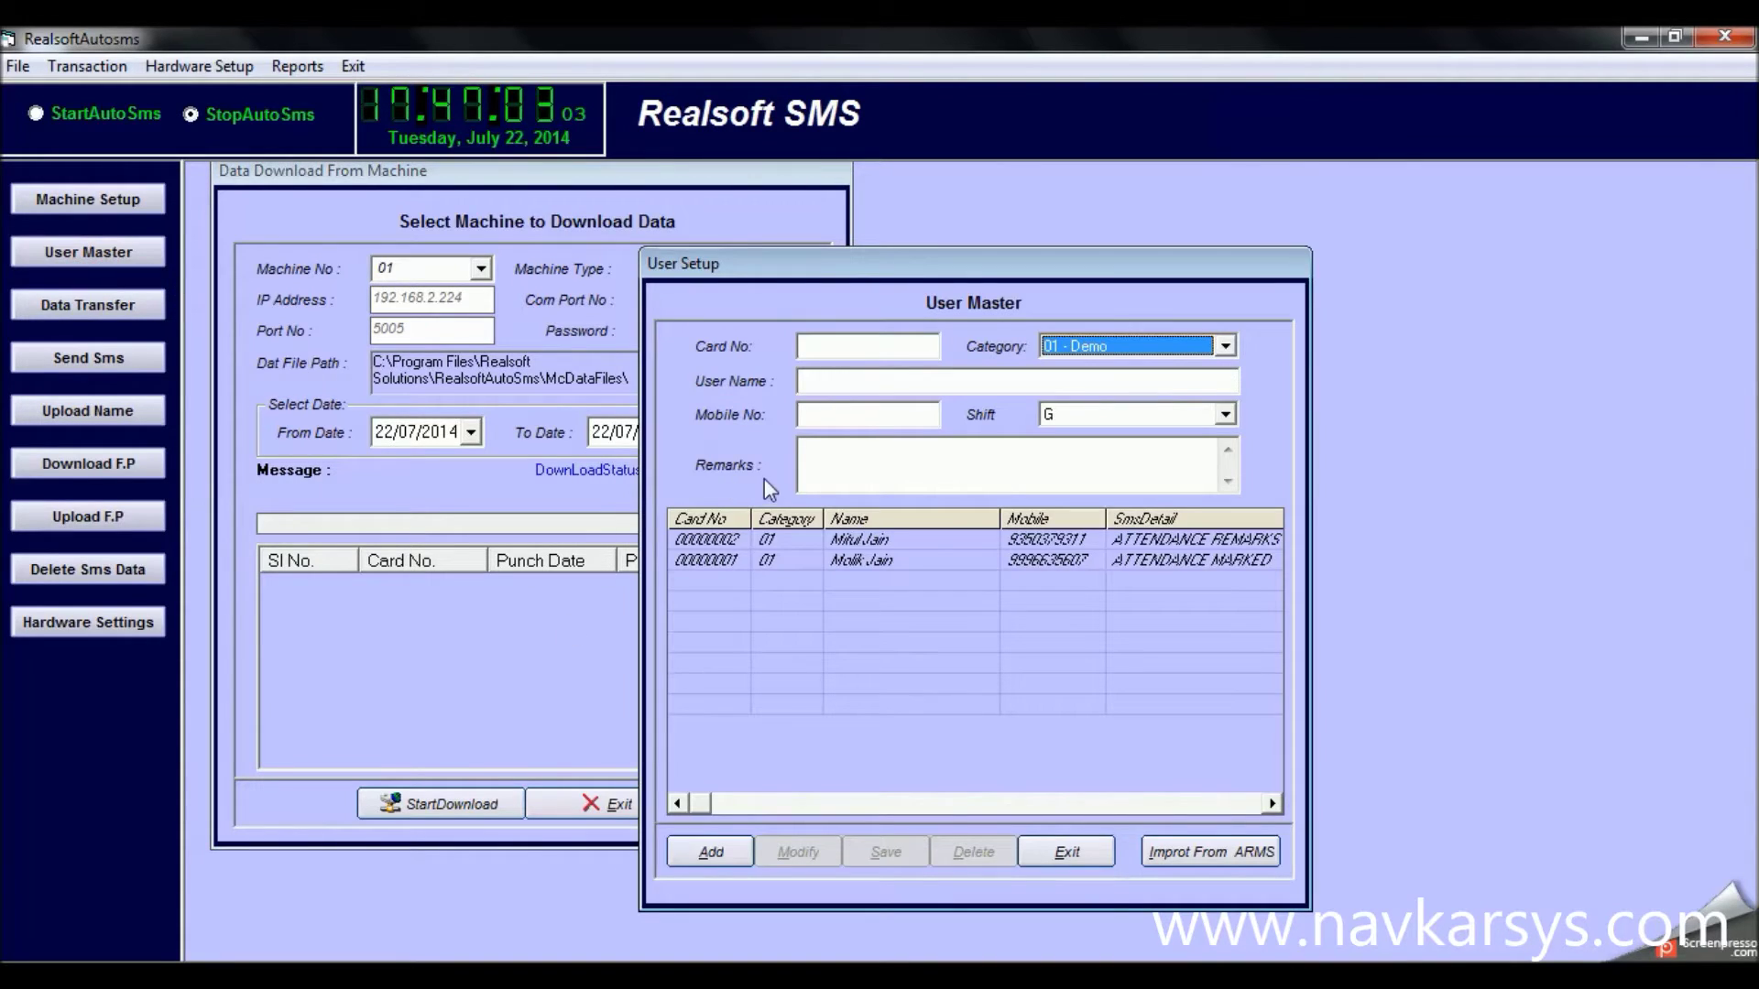
Review both registered user records one after the other, then close User Master
left_click(782, 539)
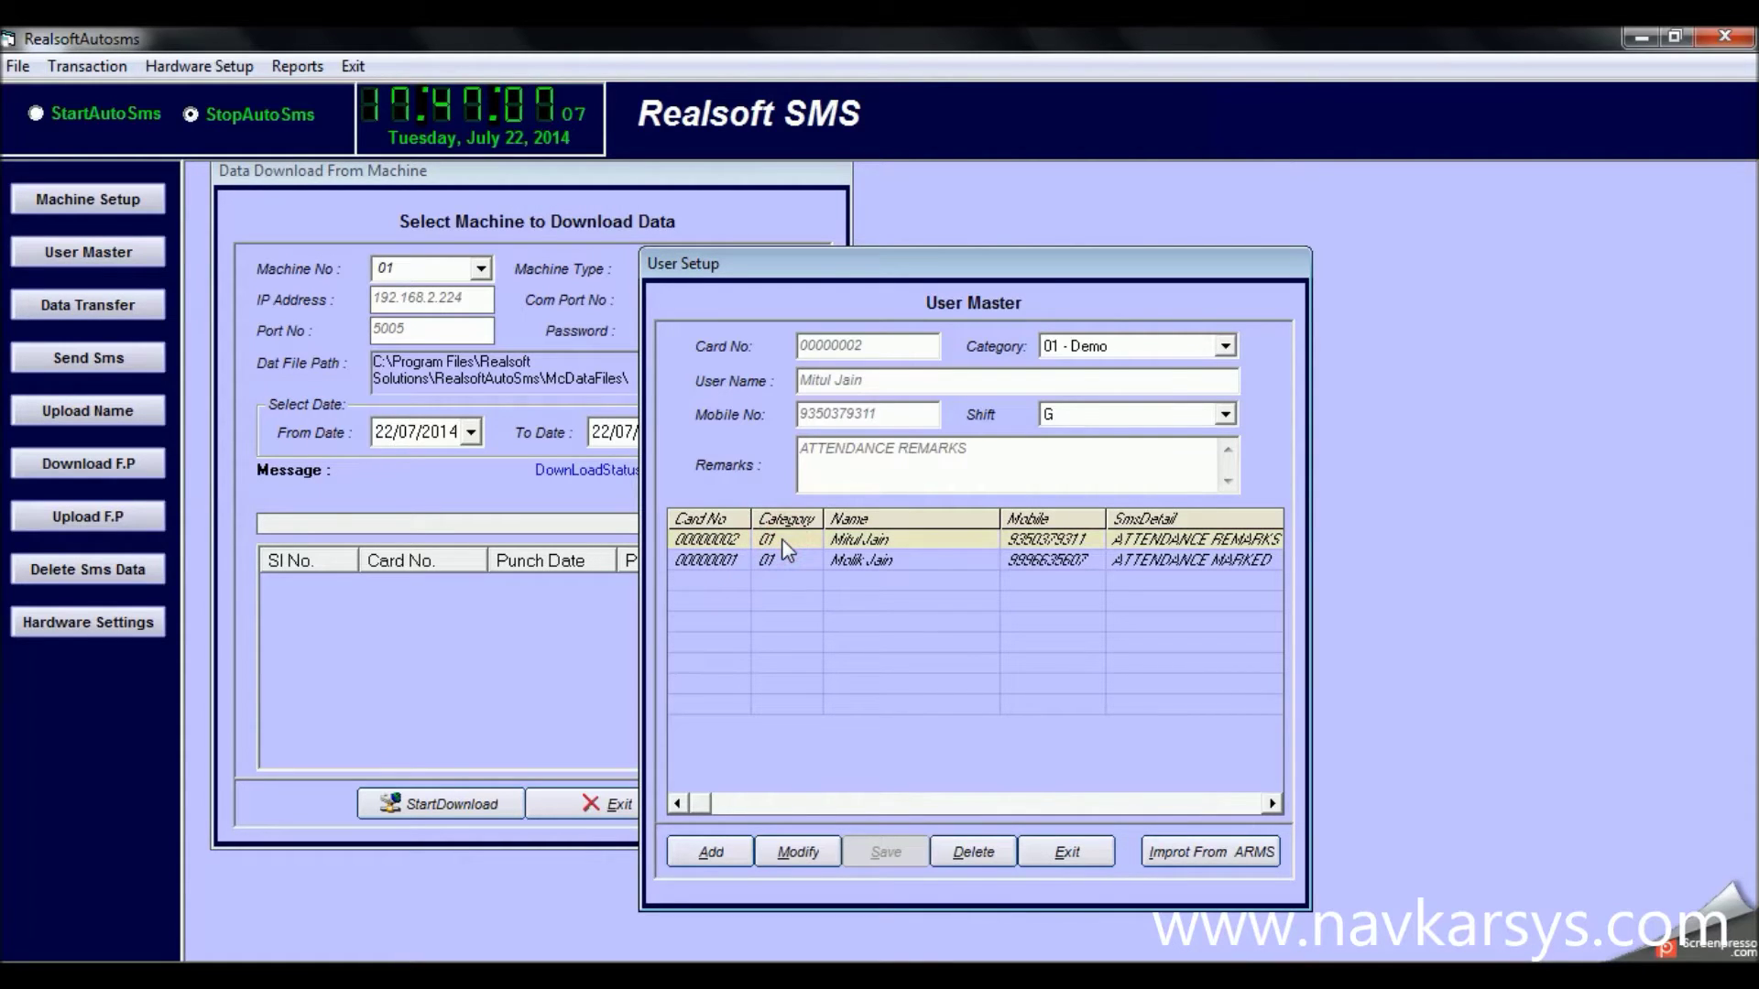
left_click(777, 558)
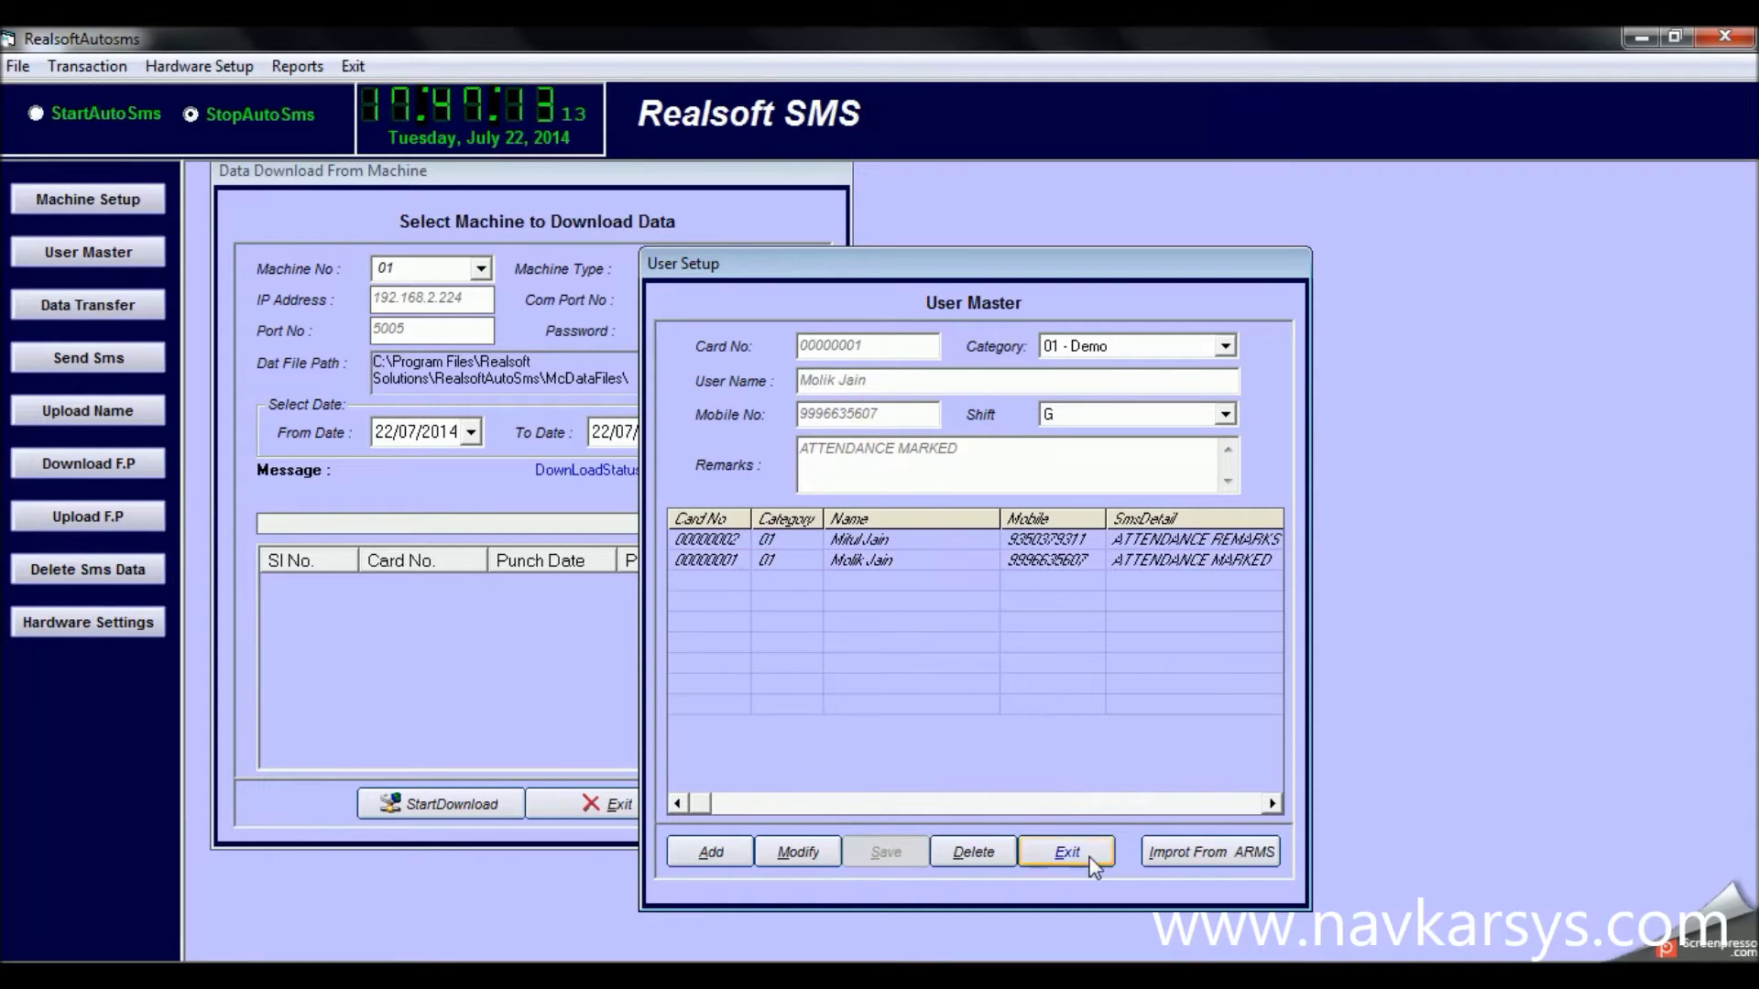
left_click(1066, 852)
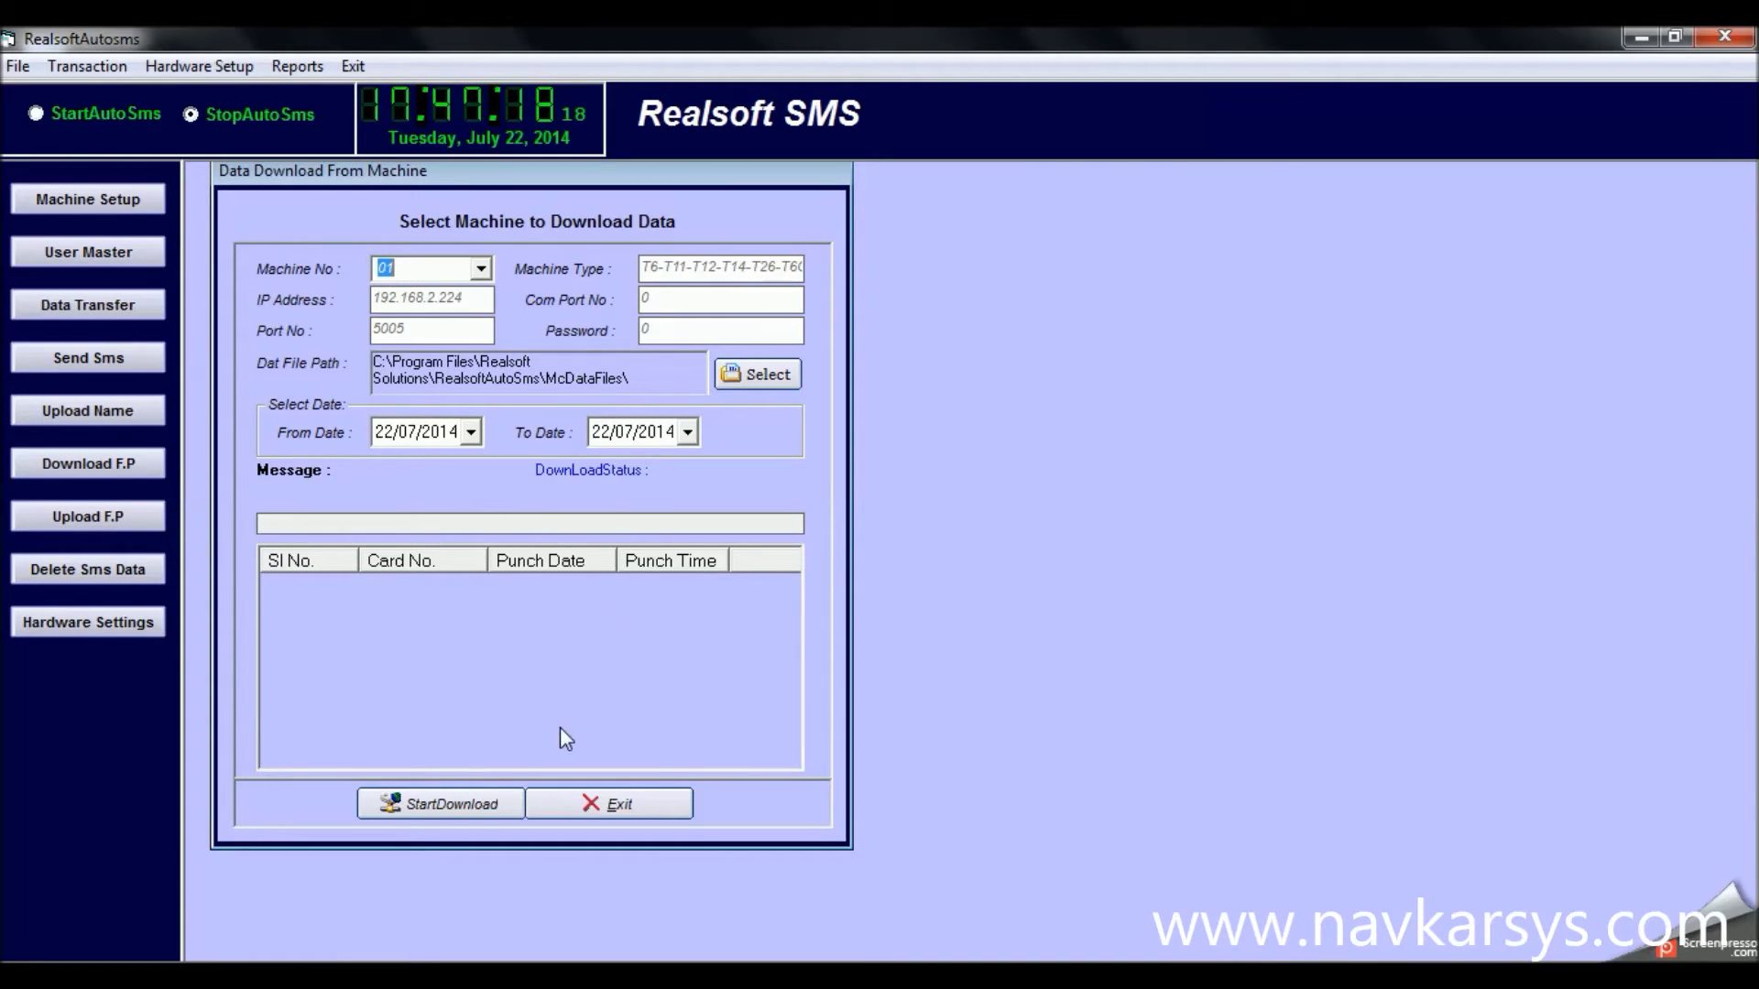
left_click(92, 362)
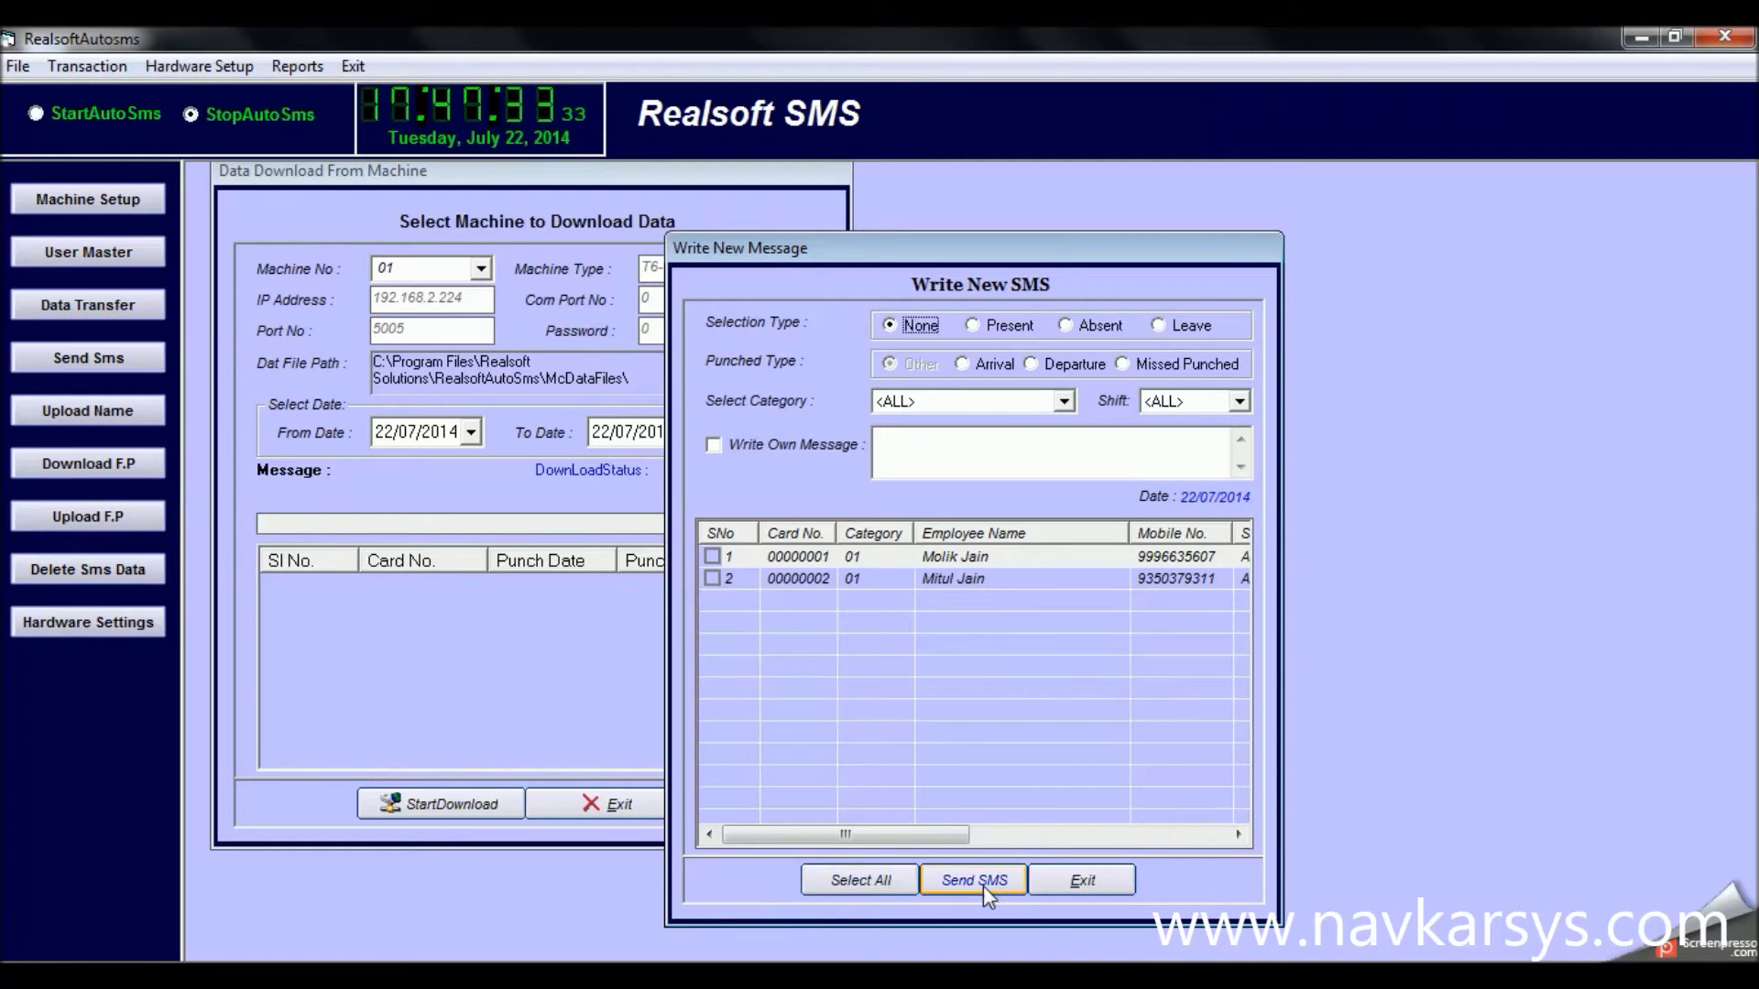
left_click(1070, 883)
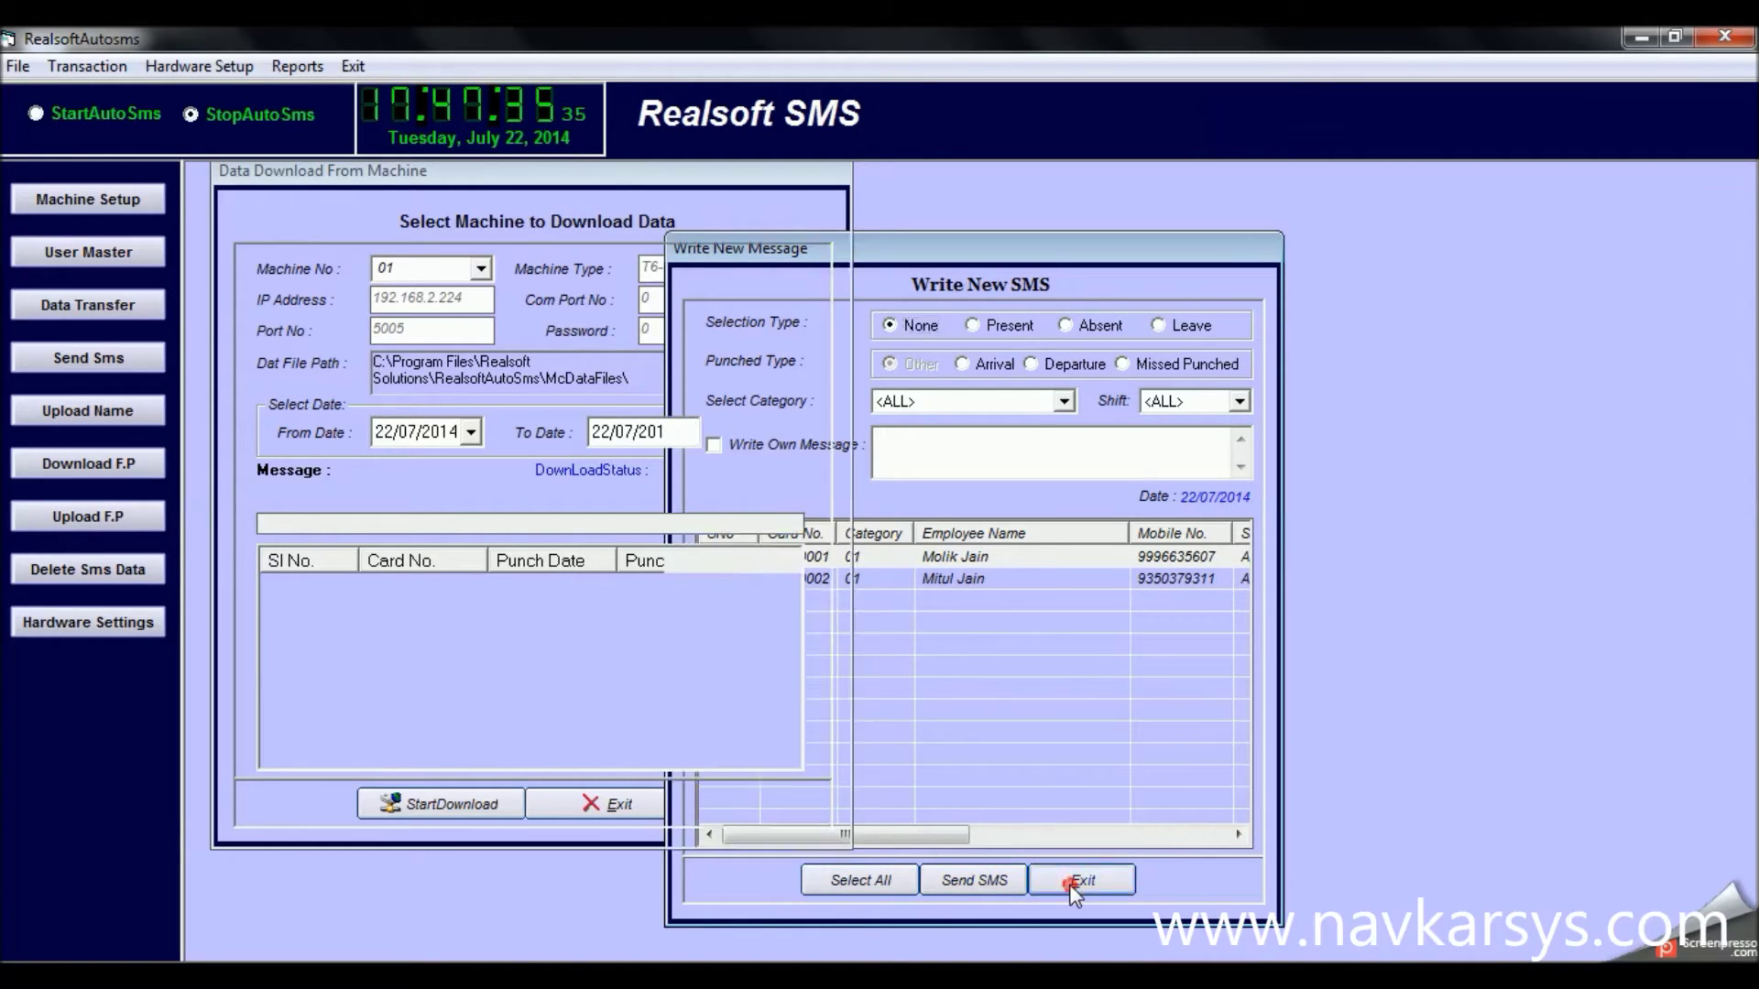
left_click(133, 409)
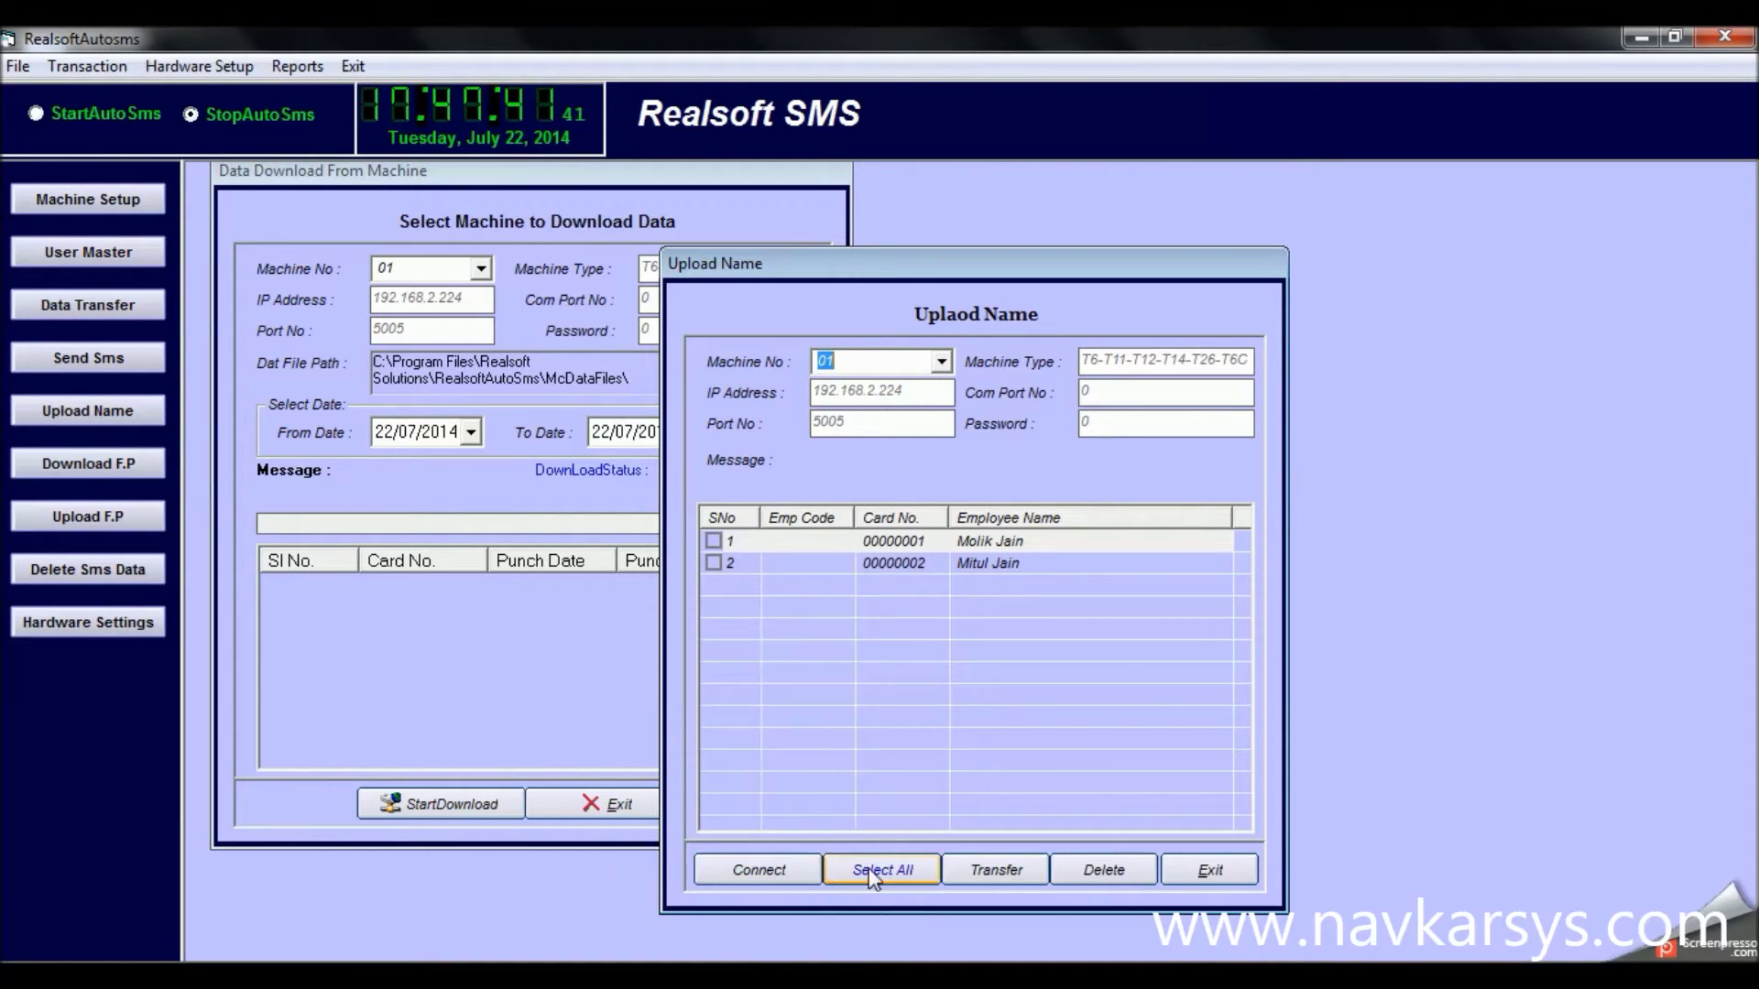
left_click(1217, 881)
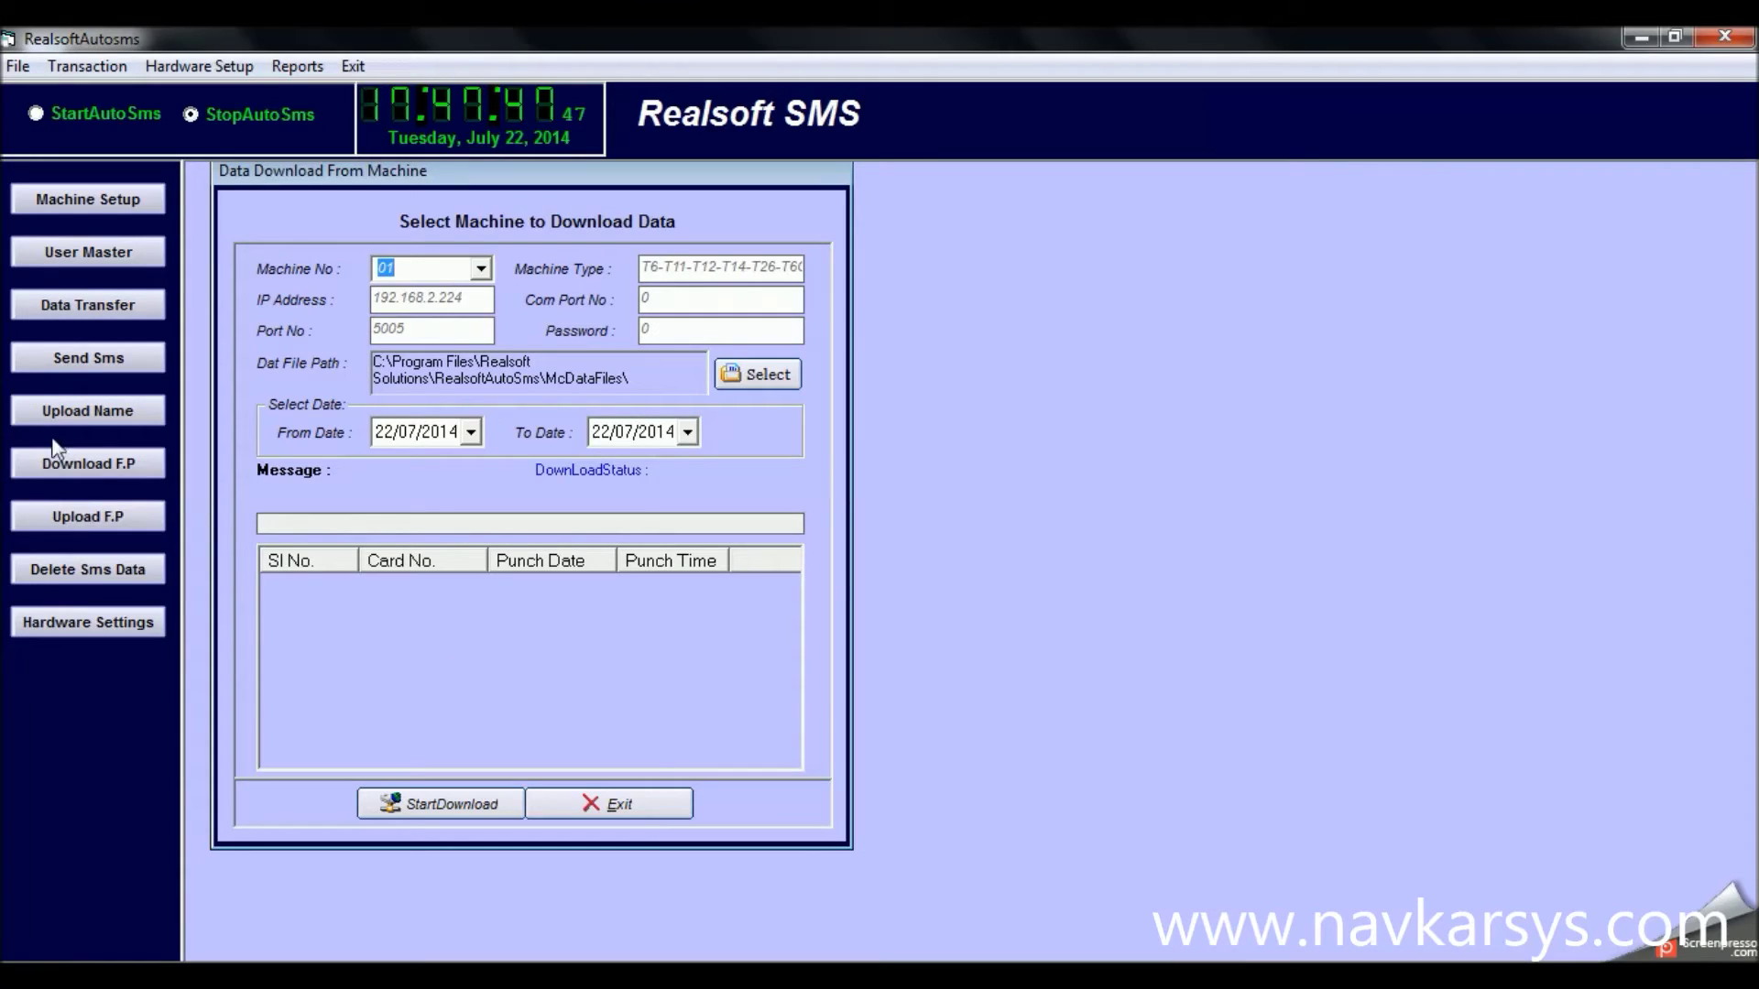
left_click(63, 463)
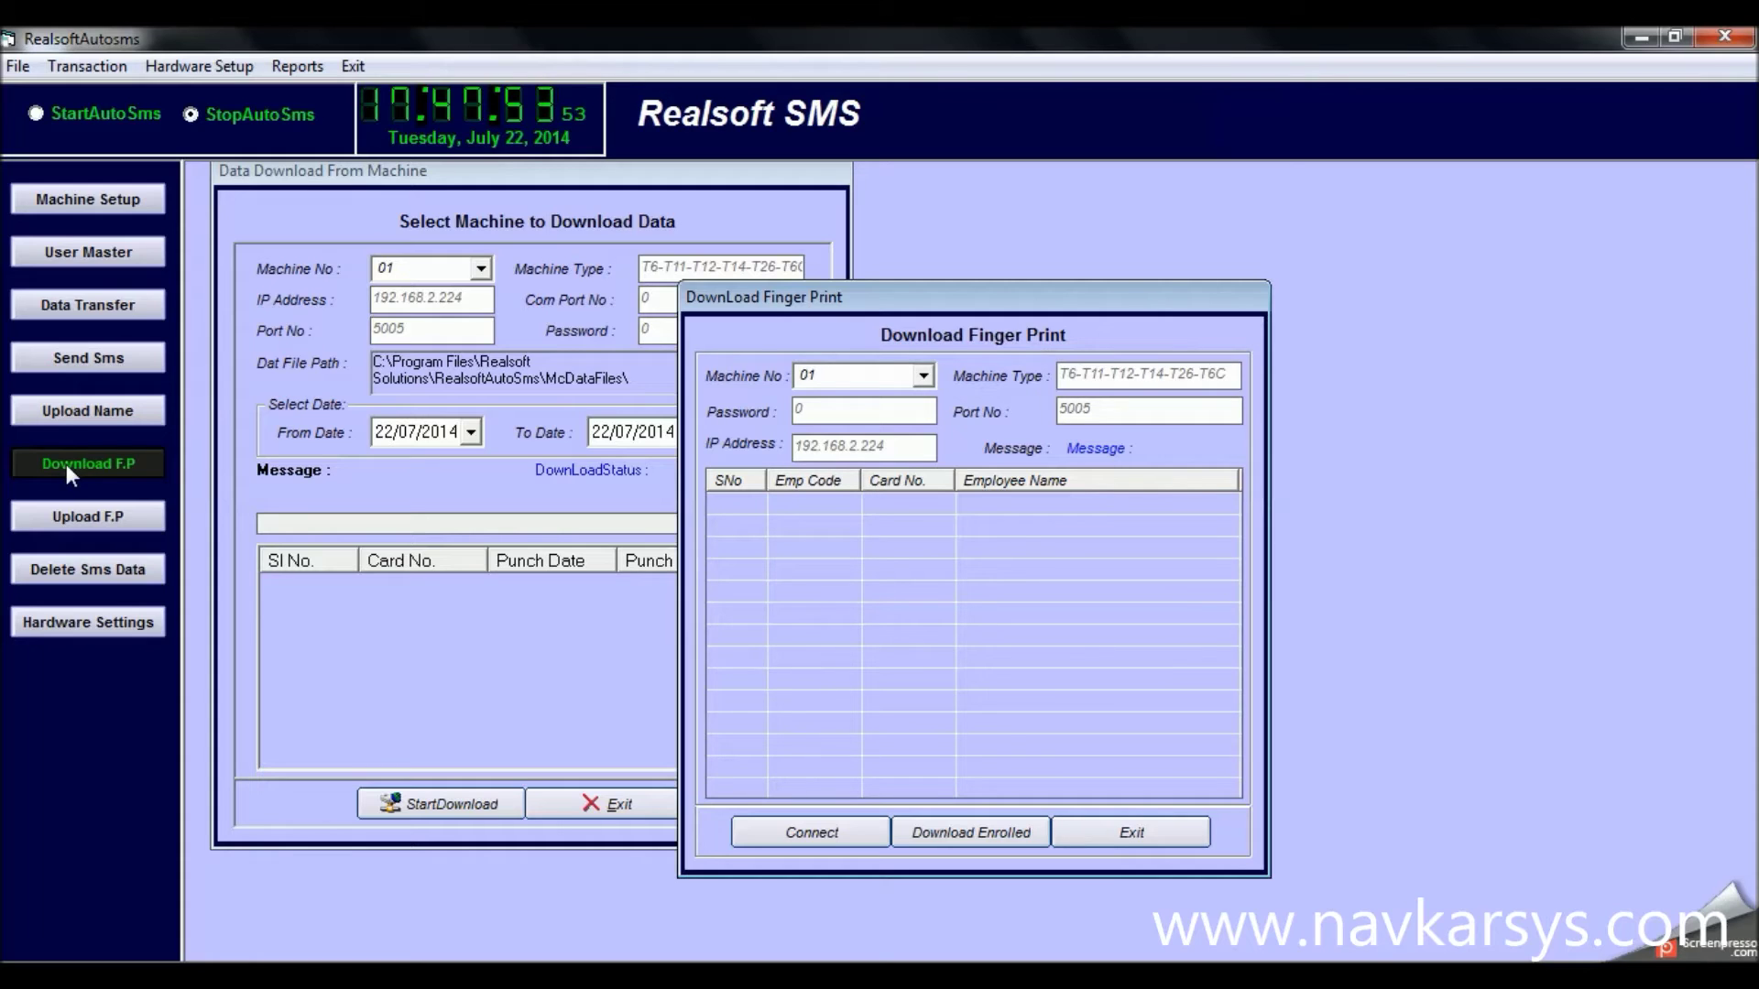
left_click(1120, 834)
left_click(70, 520)
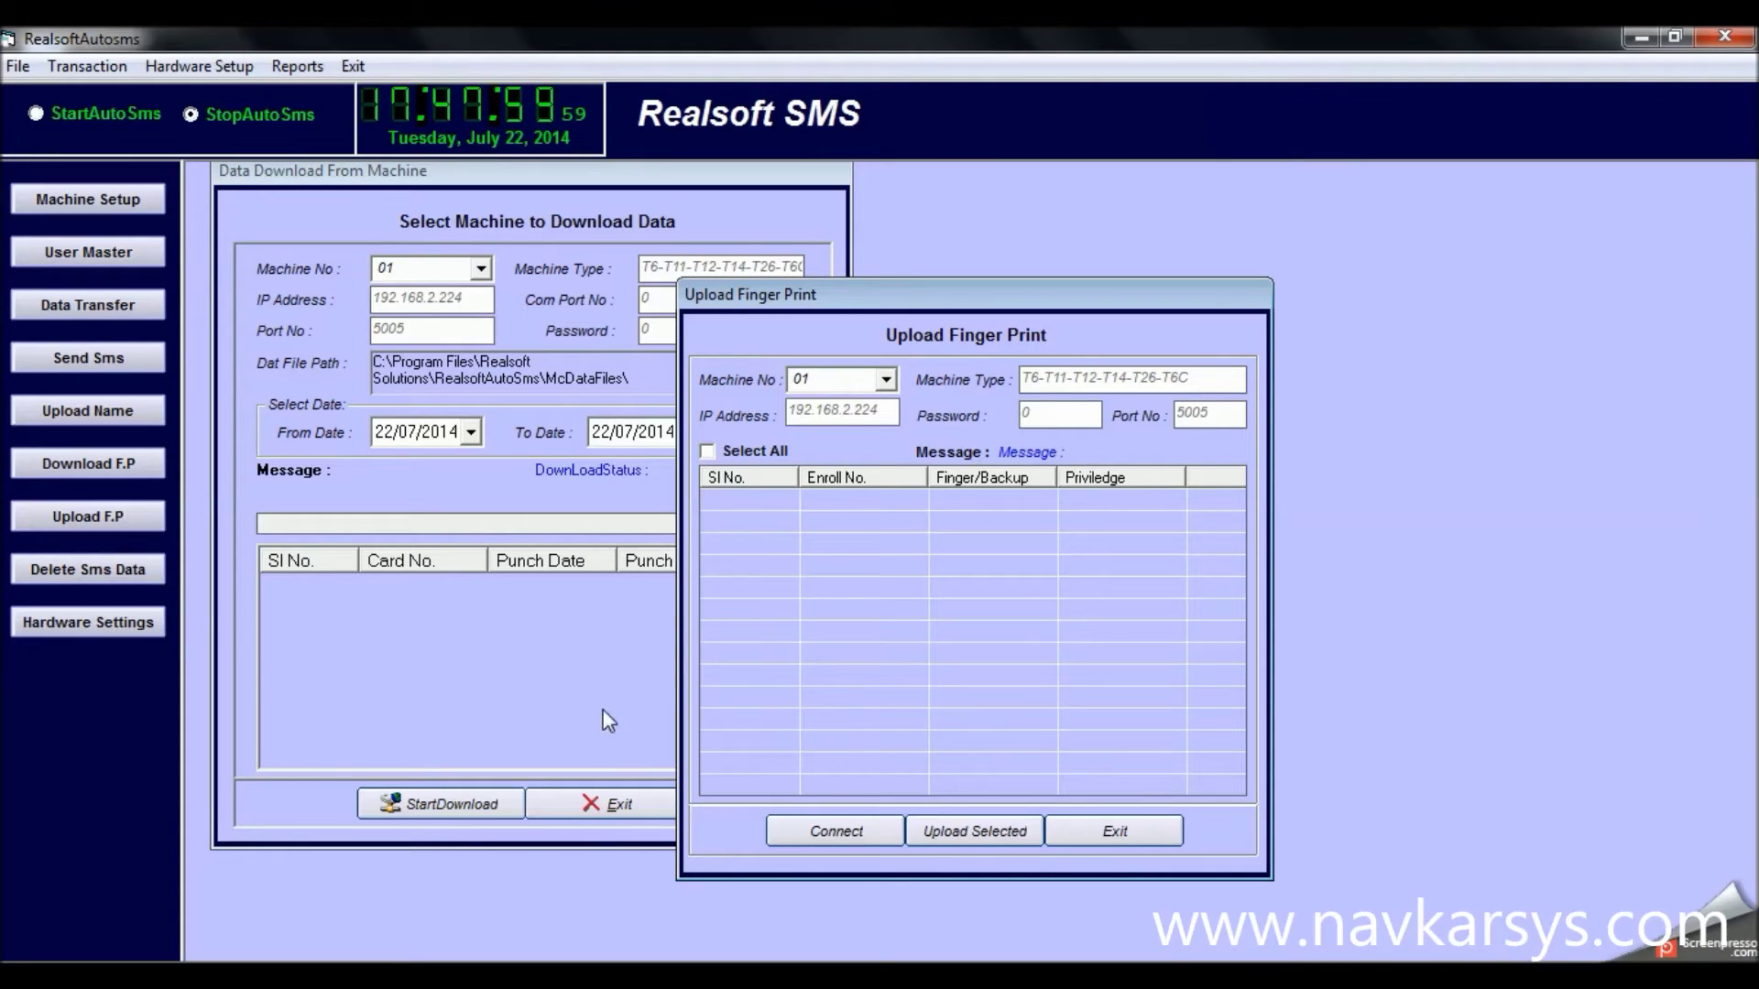
left_click(1153, 839)
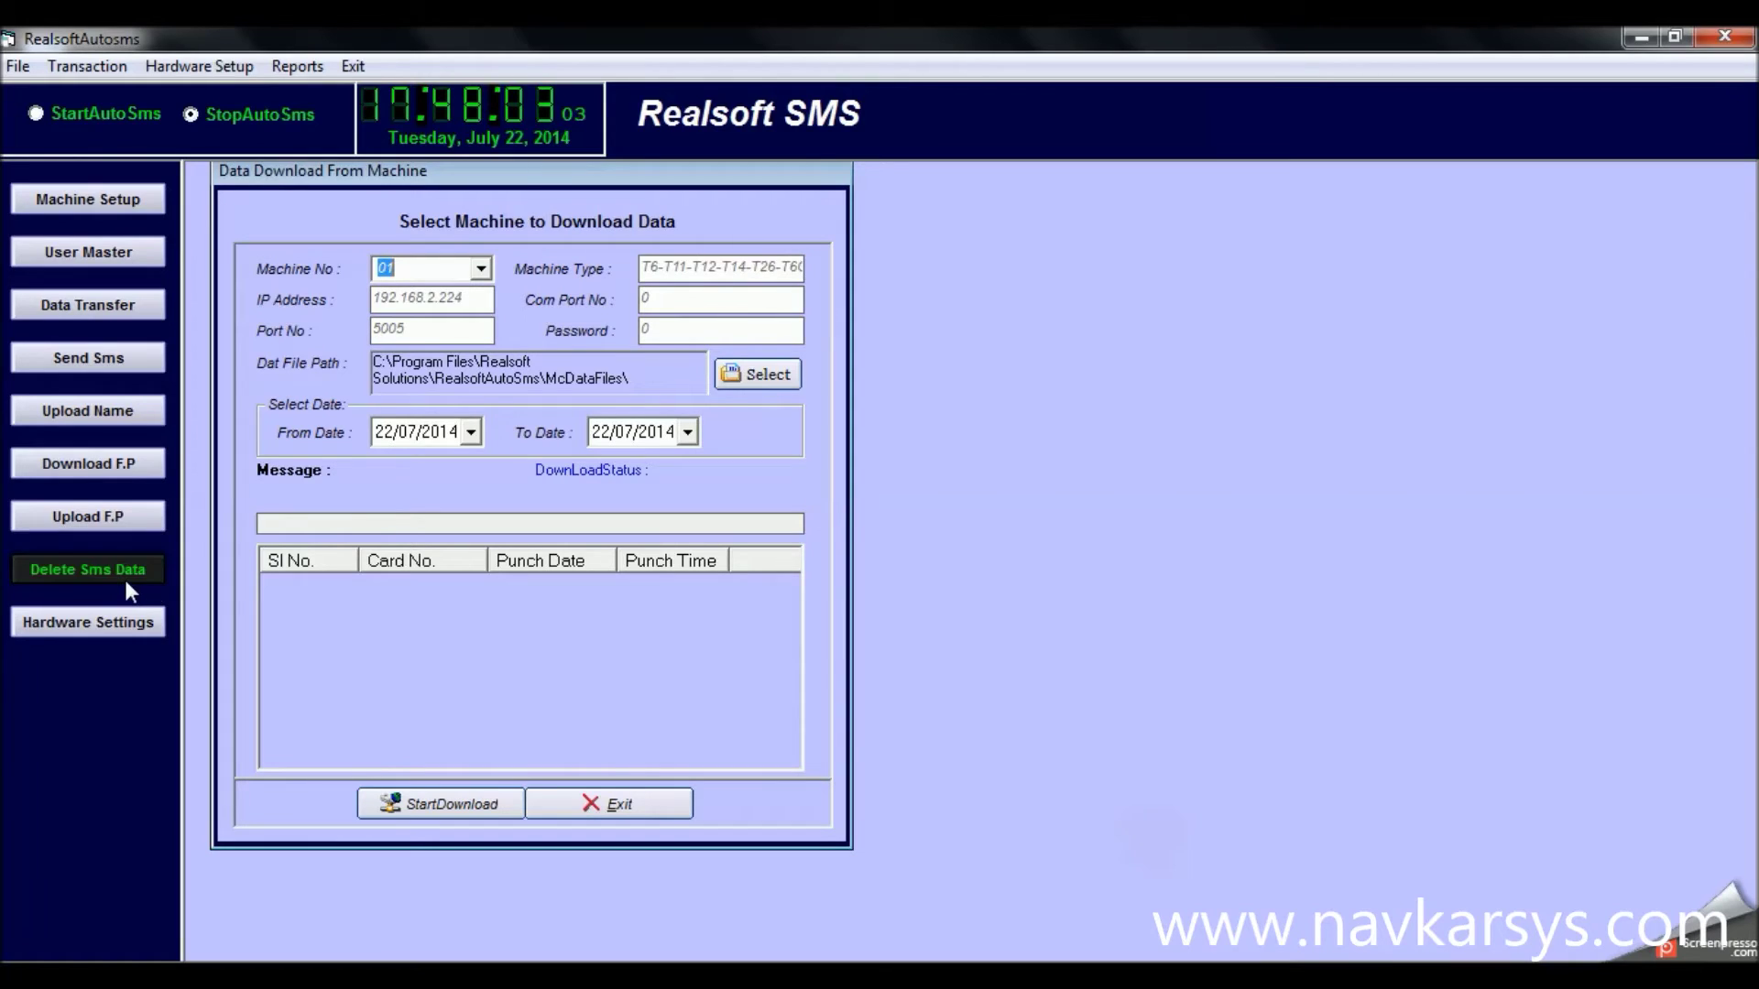
left_click(119, 616)
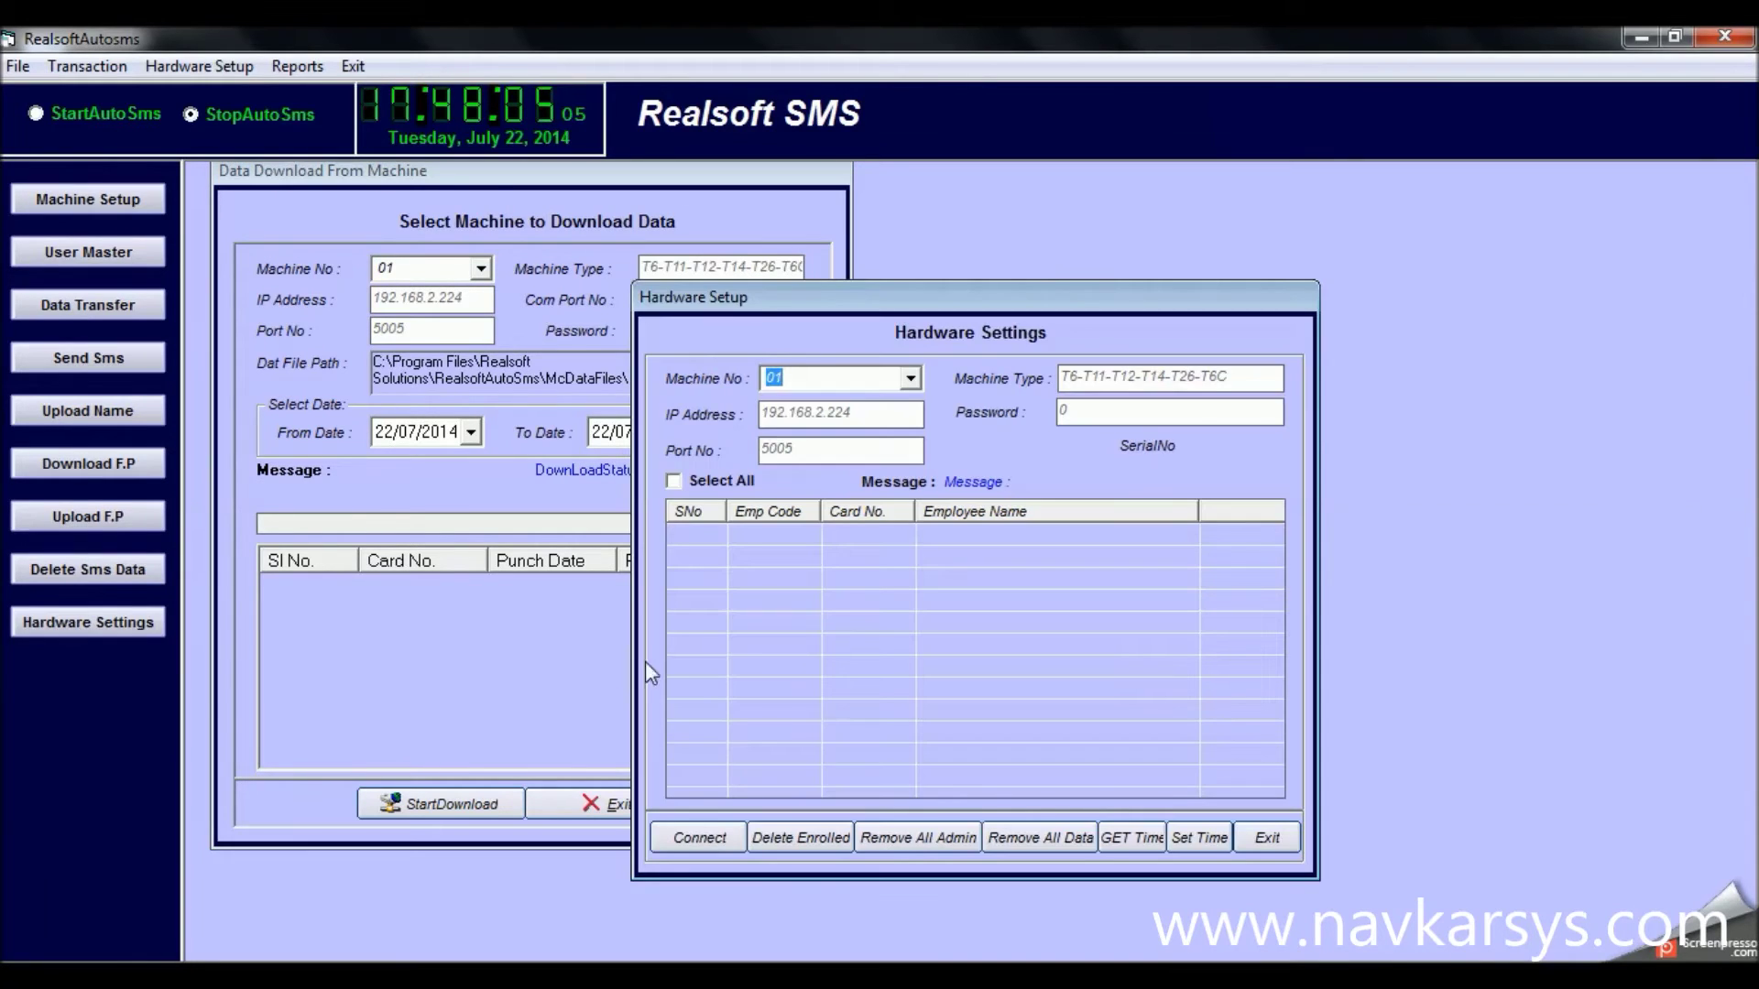
left_click(1268, 837)
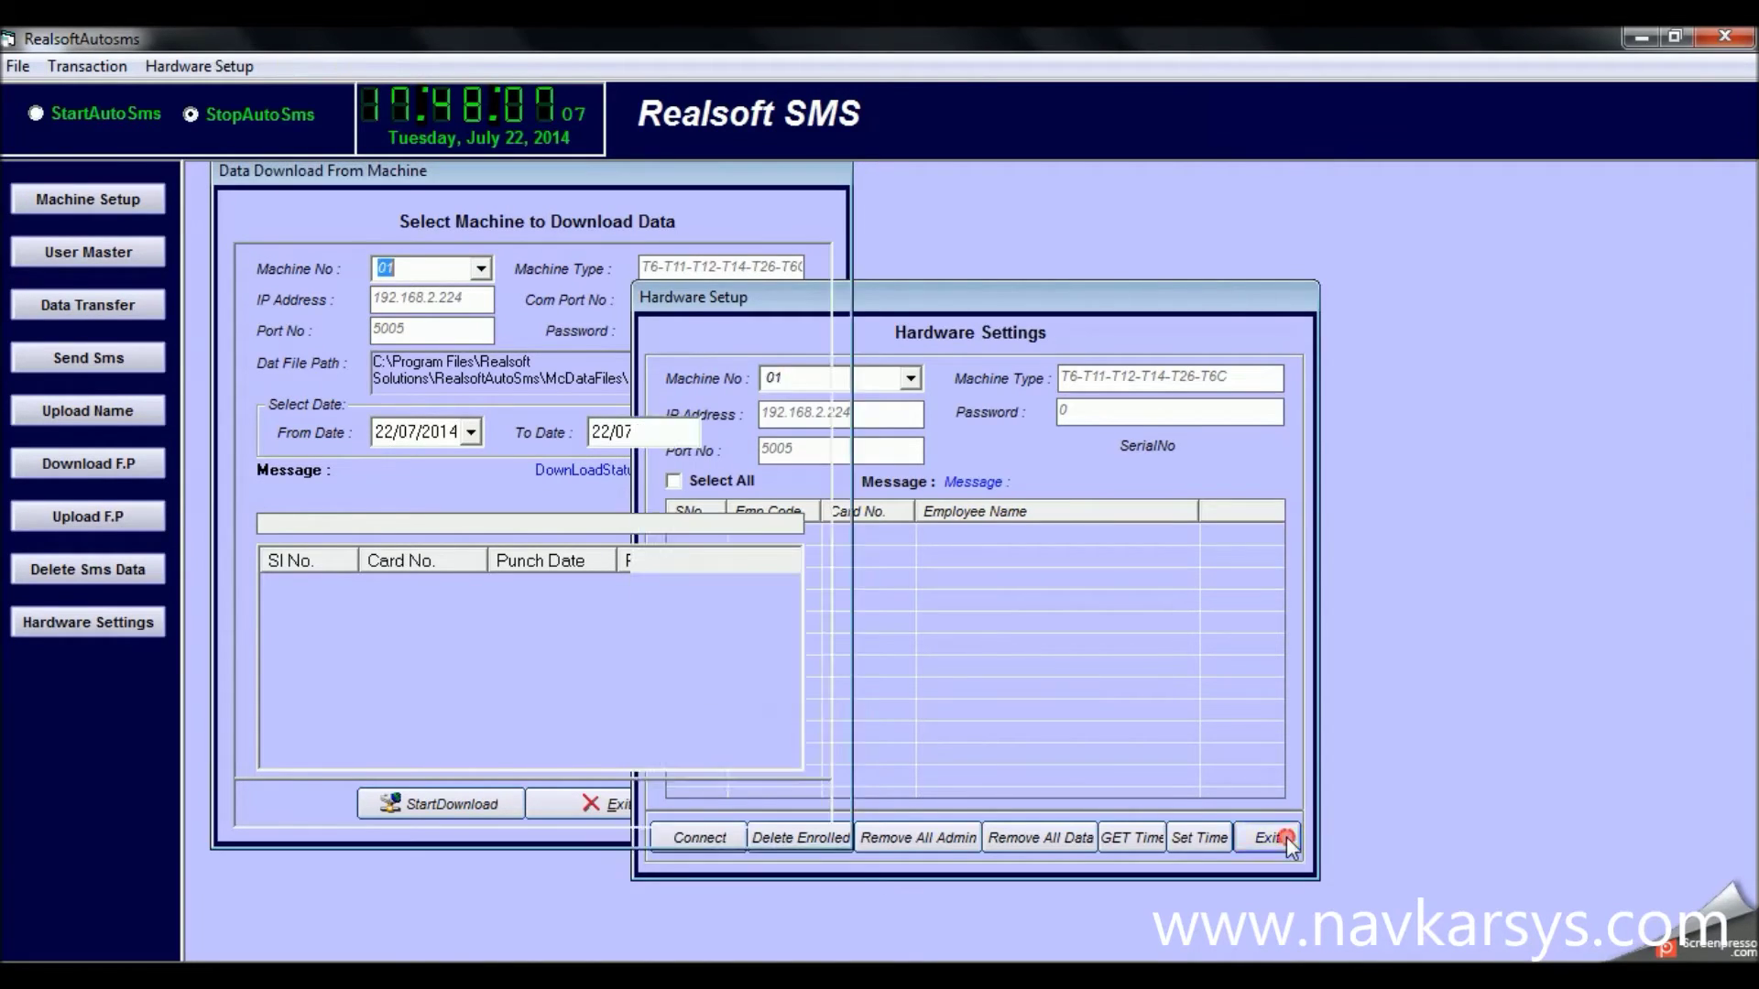
left_click(17, 65)
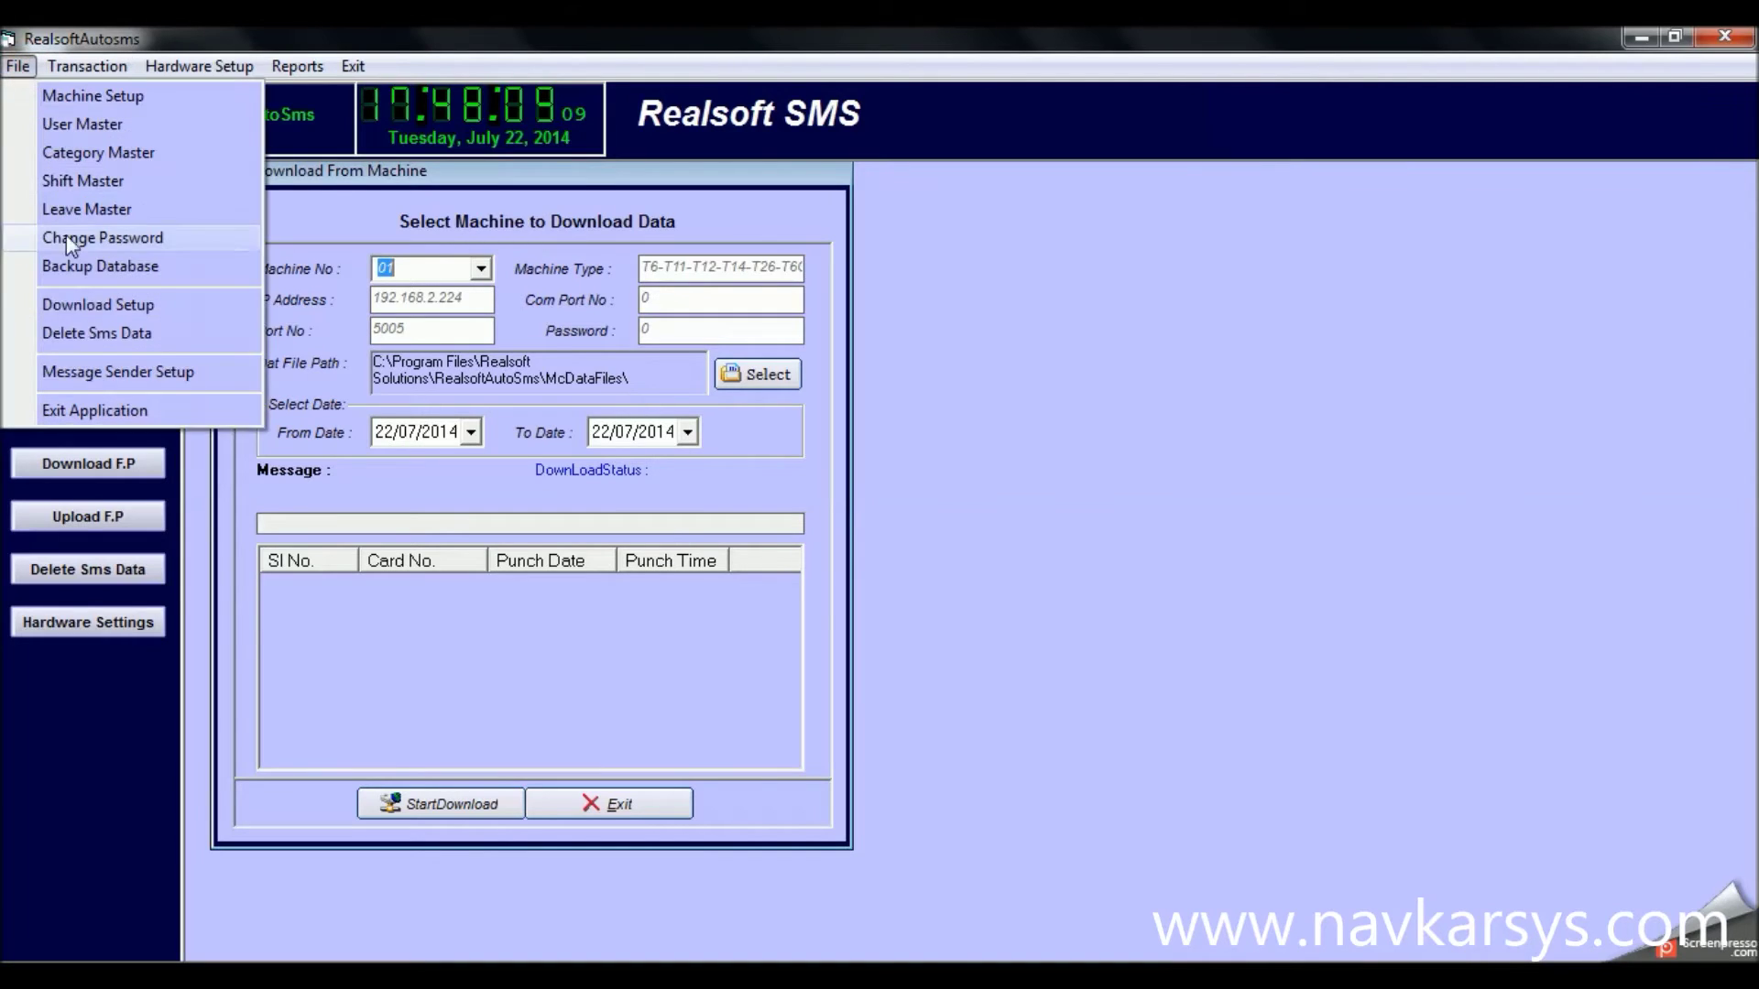
left_click(75, 305)
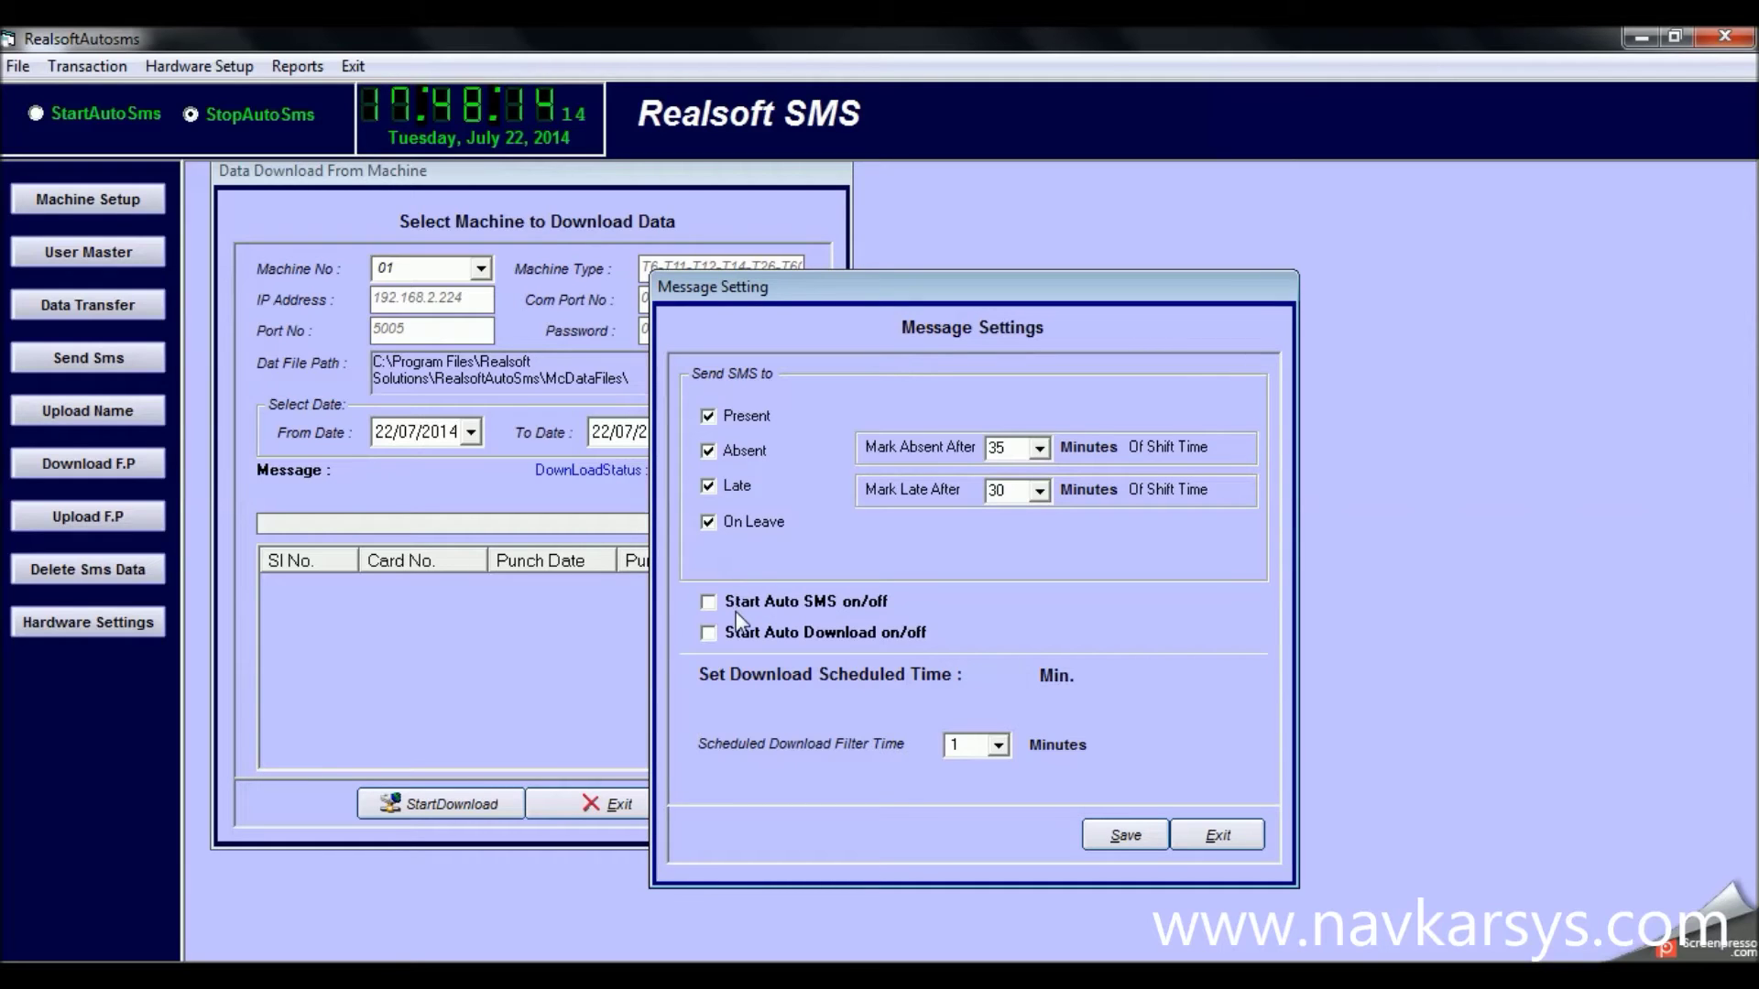
left_click(1038, 449)
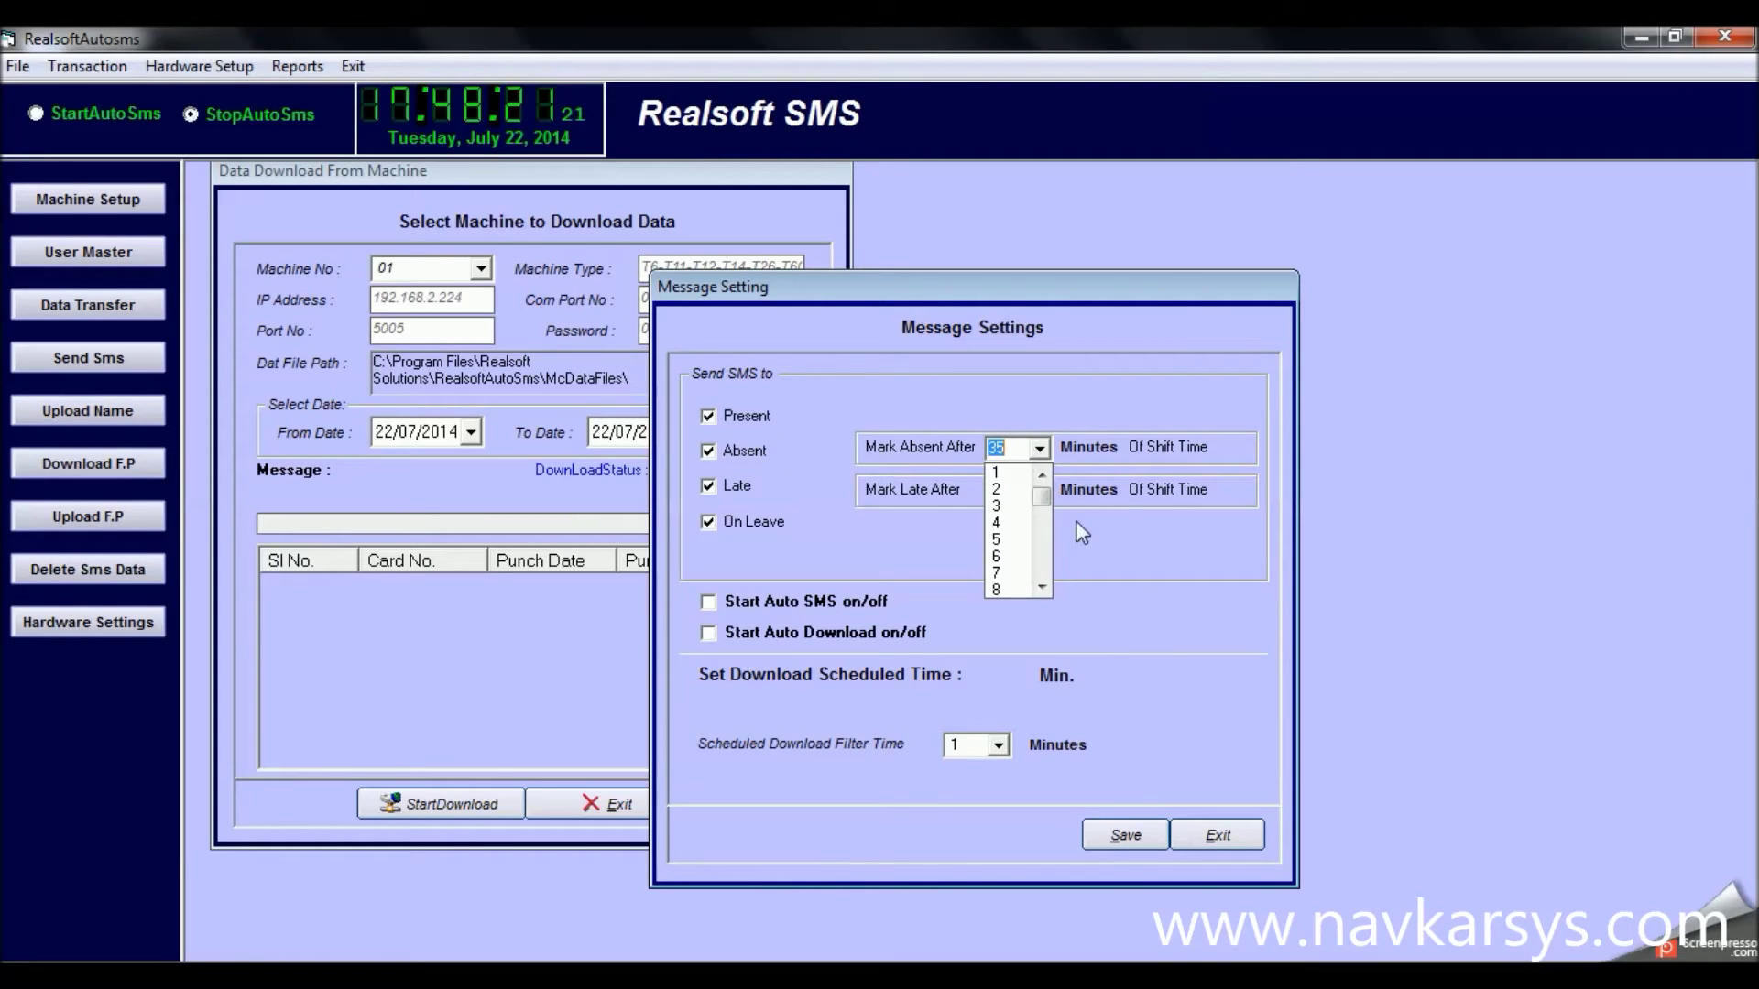
left_click_drag(1041, 498, 1046, 572)
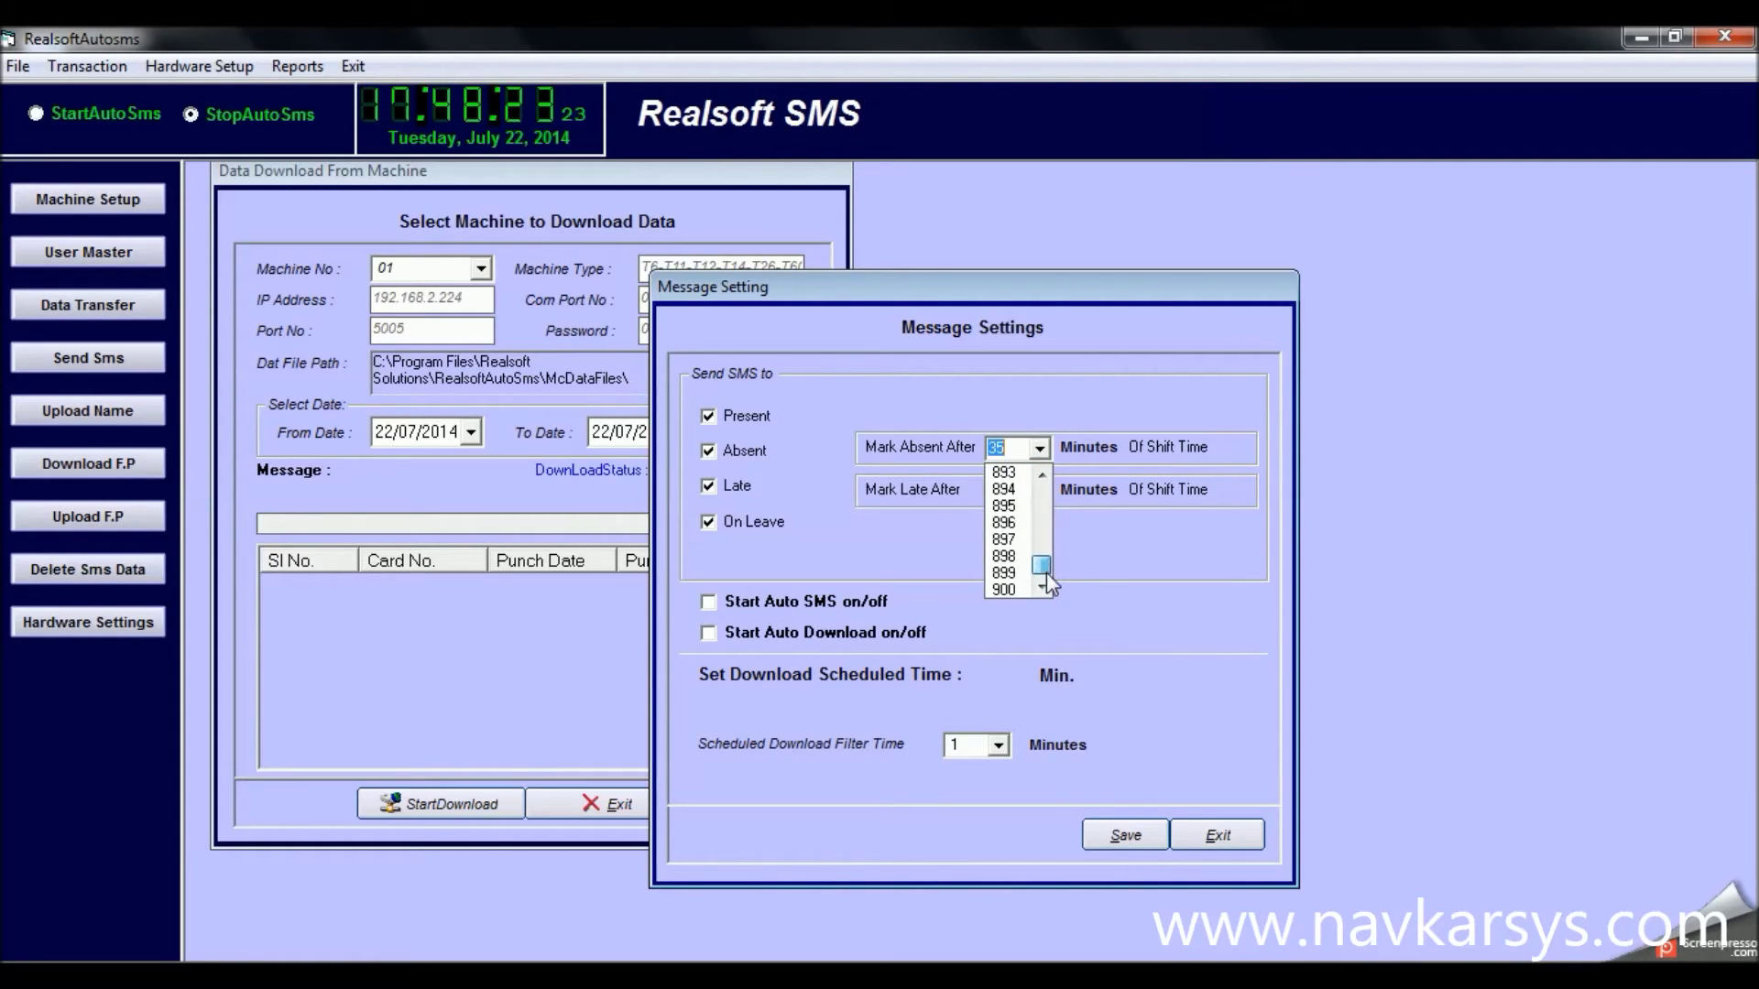
left_click(1081, 542)
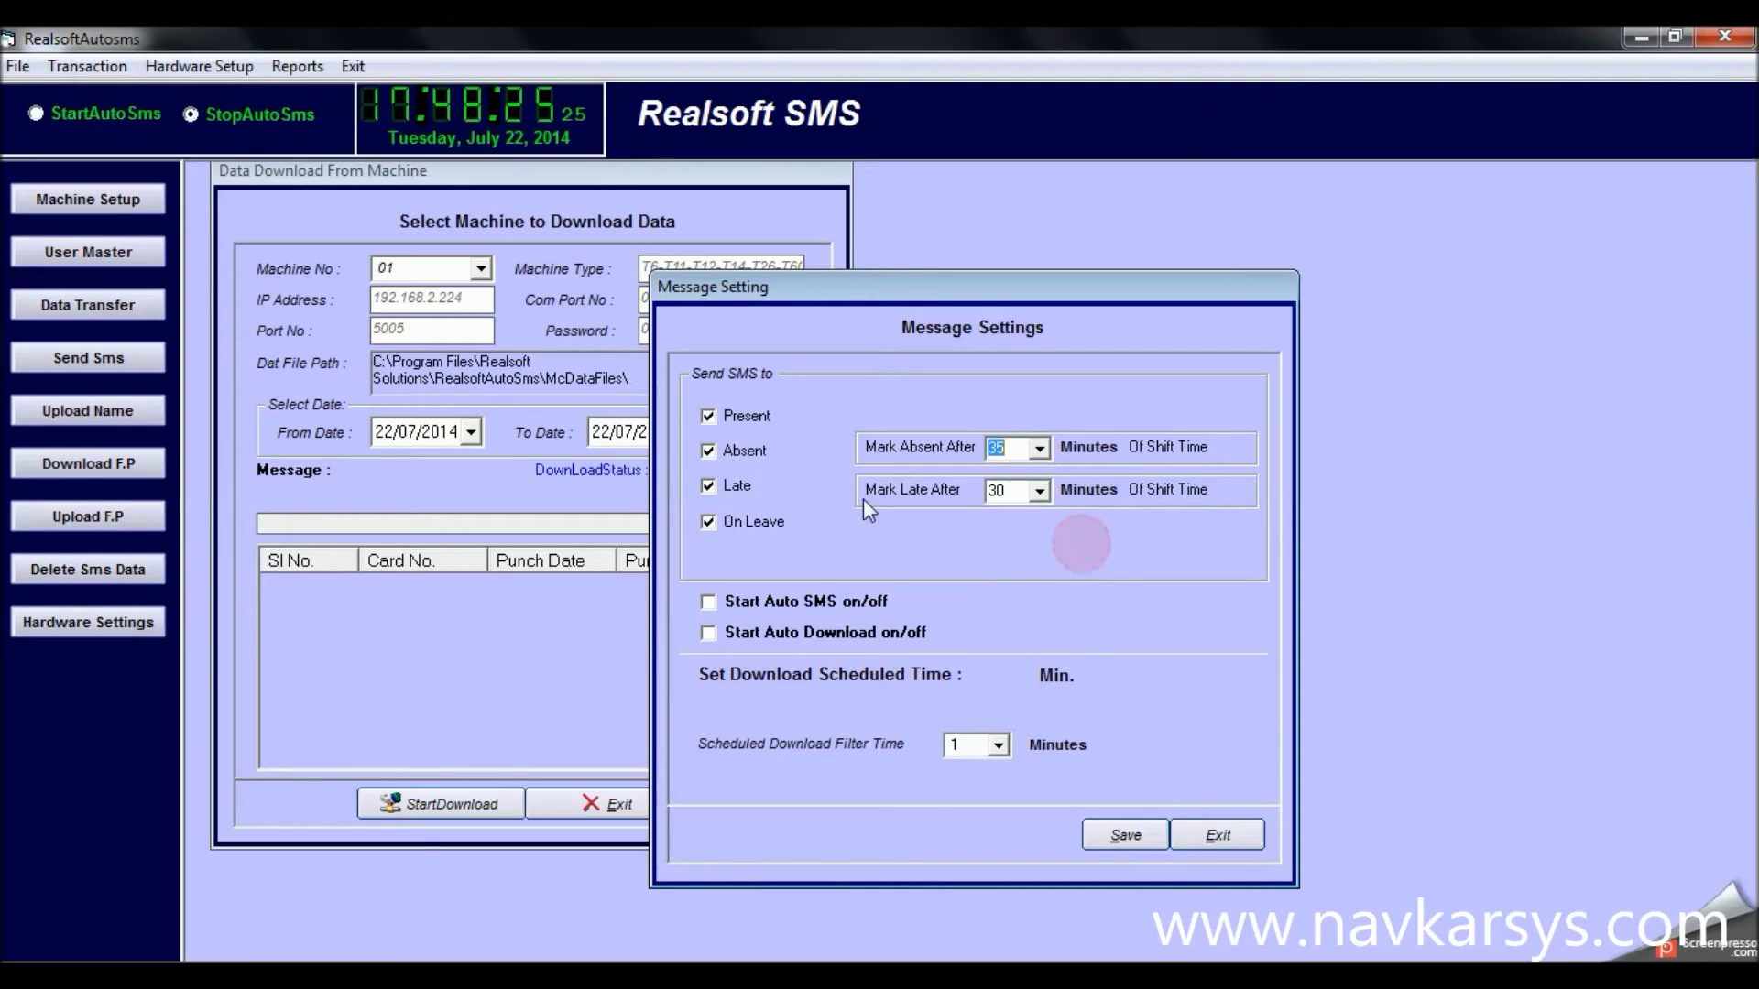
left_click(1040, 491)
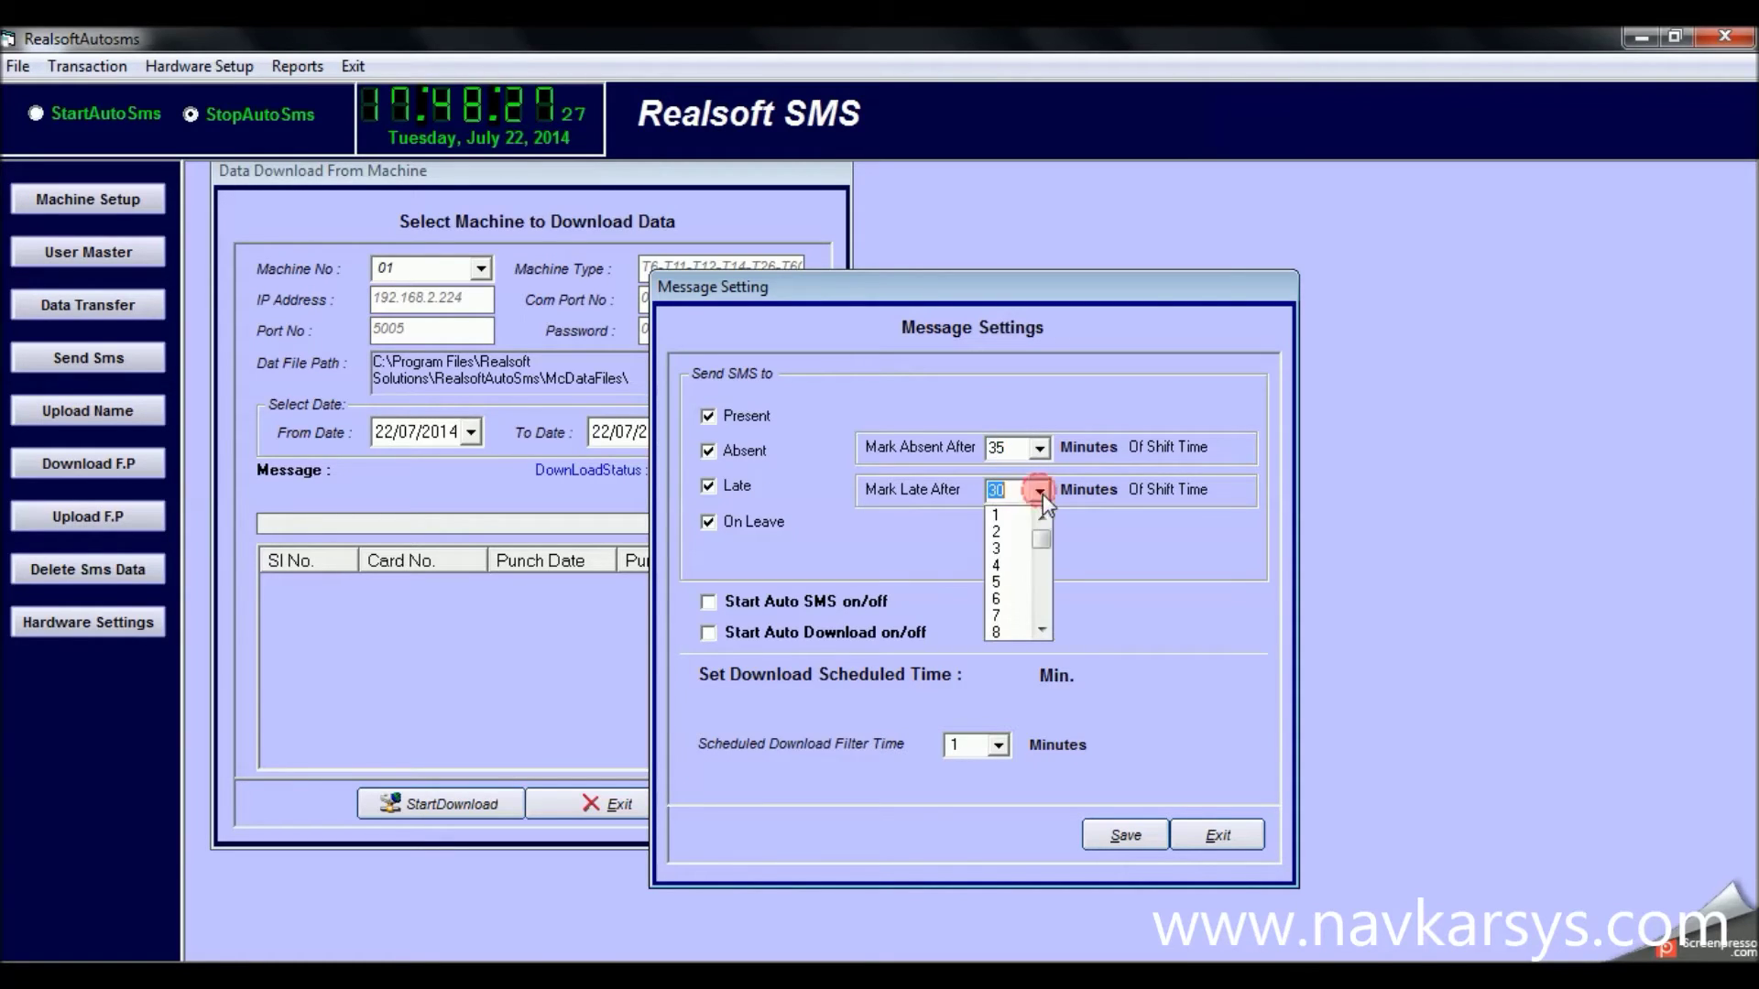
mouse_move(1044, 537)
left_mouse_down()
mouse_move(1043, 627)
mouse_move(1040, 514)
left_mouse_up()
left_click(1135, 561)
left_click(788, 601)
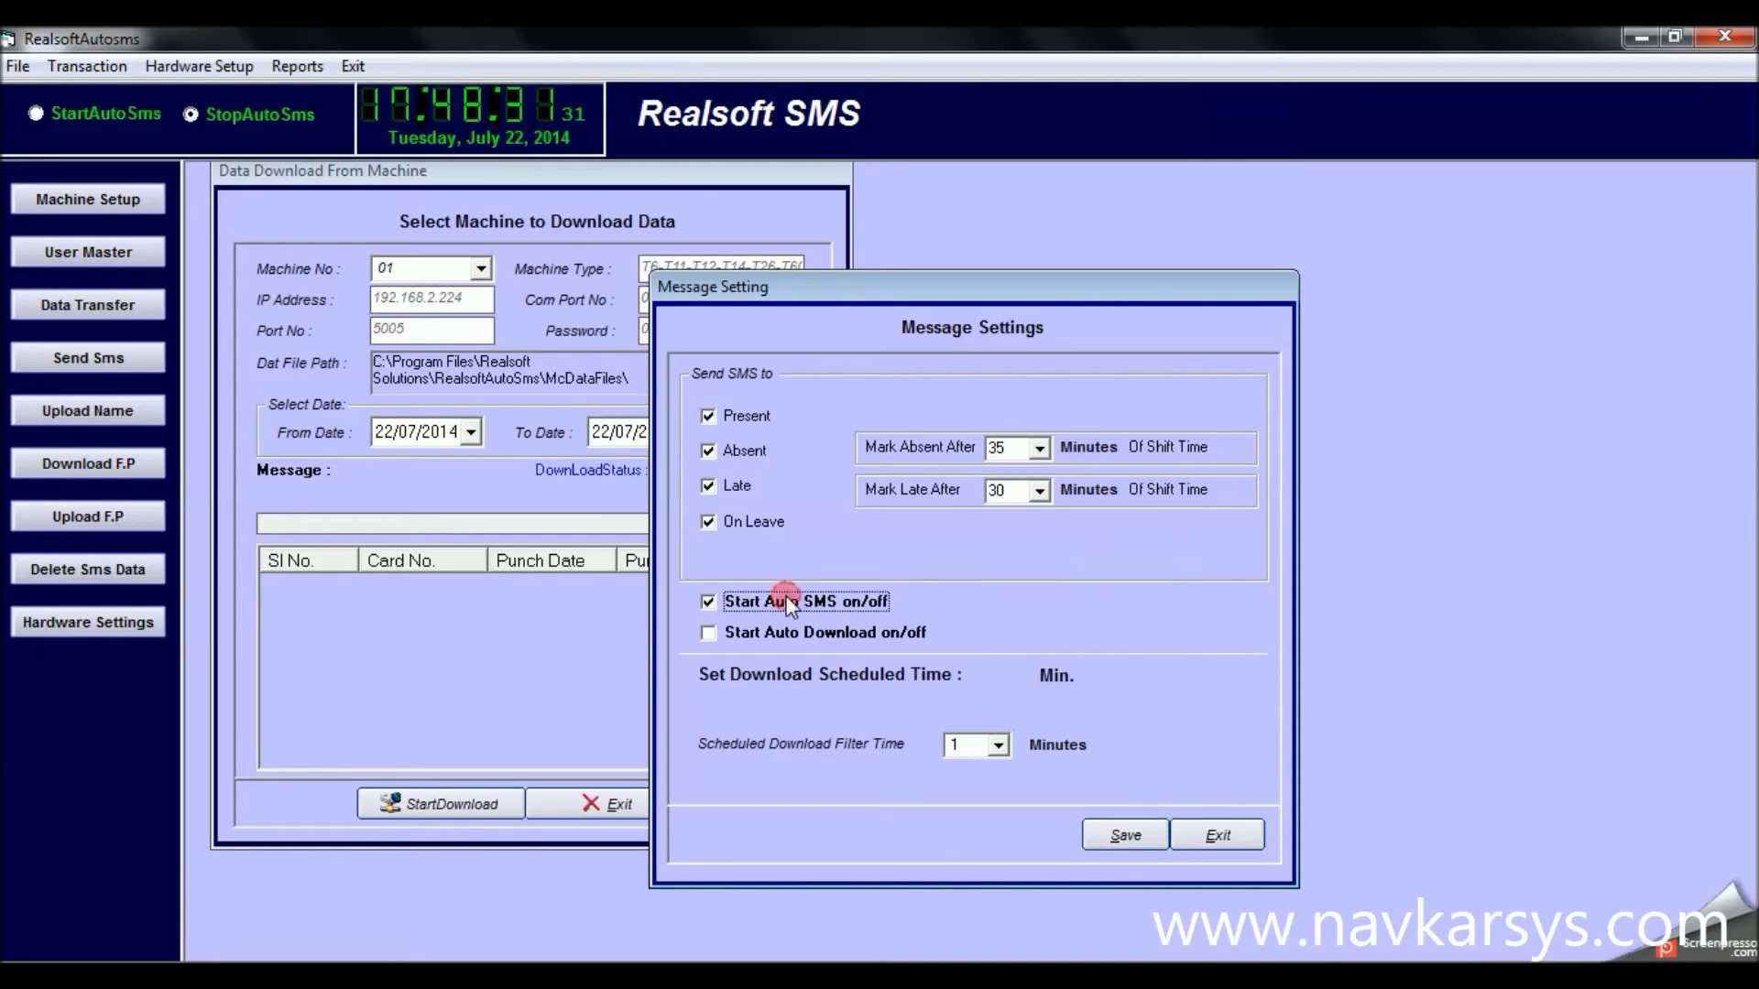
left_click(788, 603)
left_click(783, 633)
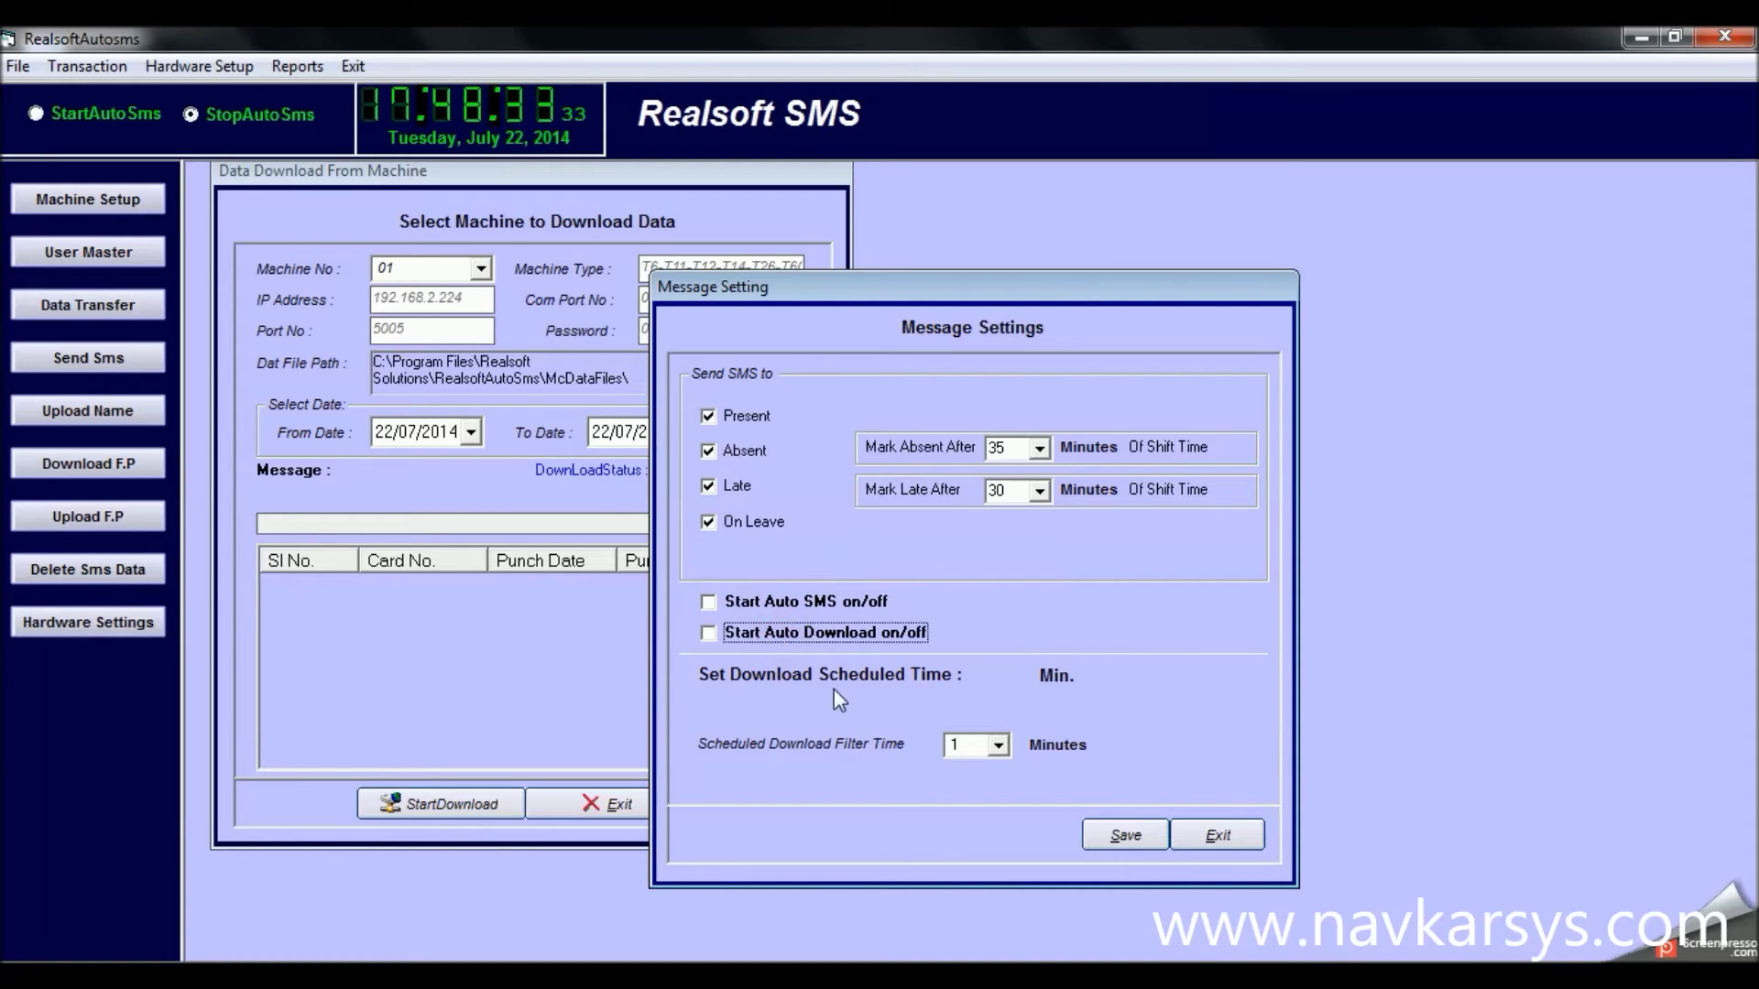
left_click(998, 745)
mouse_move(1004, 772)
left_mouse_down()
mouse_move(1004, 818)
mouse_move(1005, 768)
left_mouse_up()
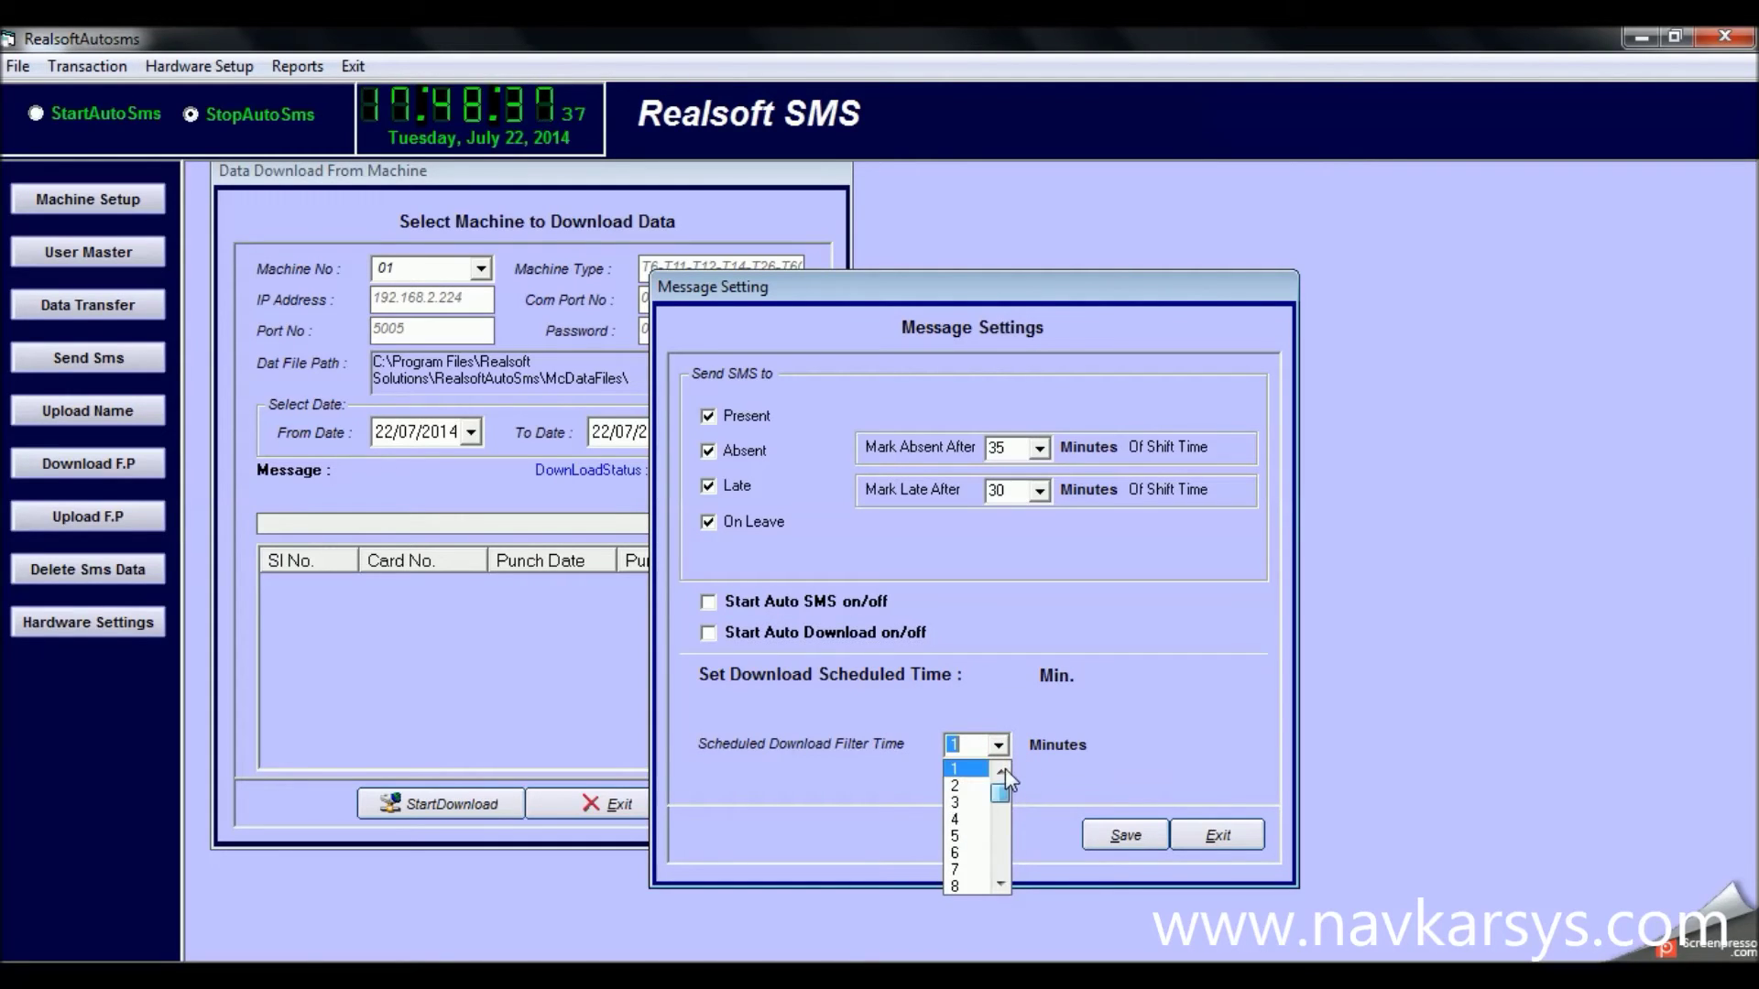
left_click(1167, 713)
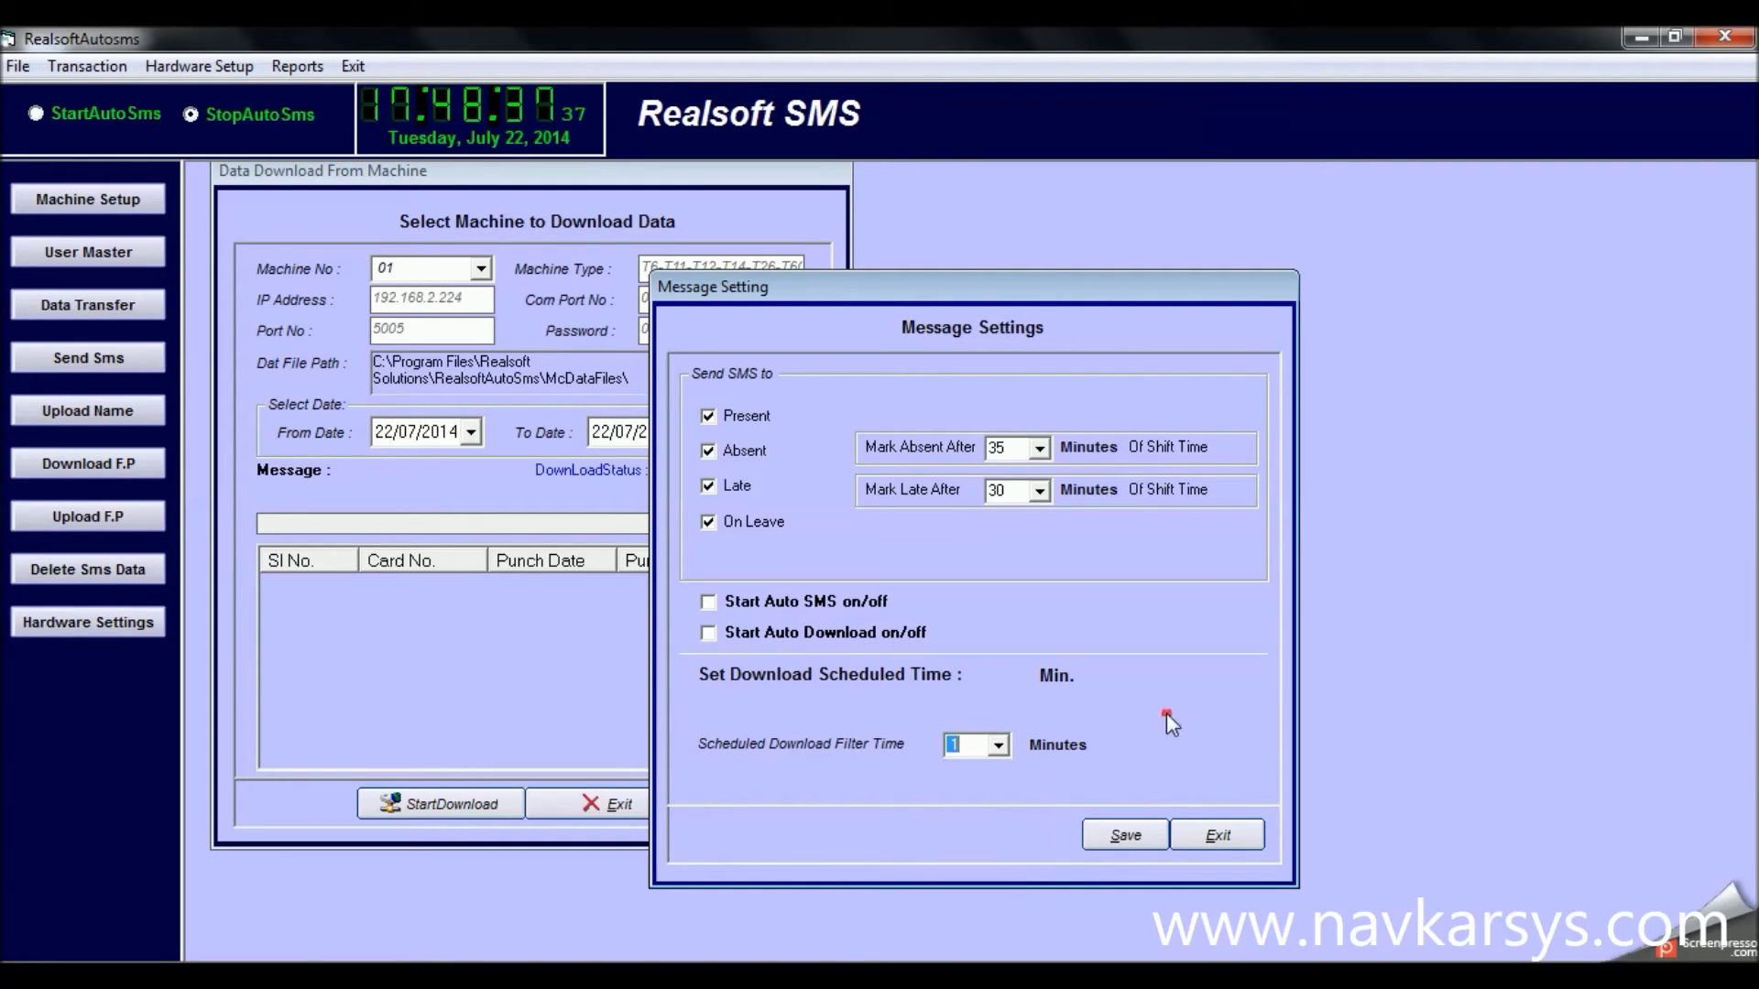
left_click(1182, 838)
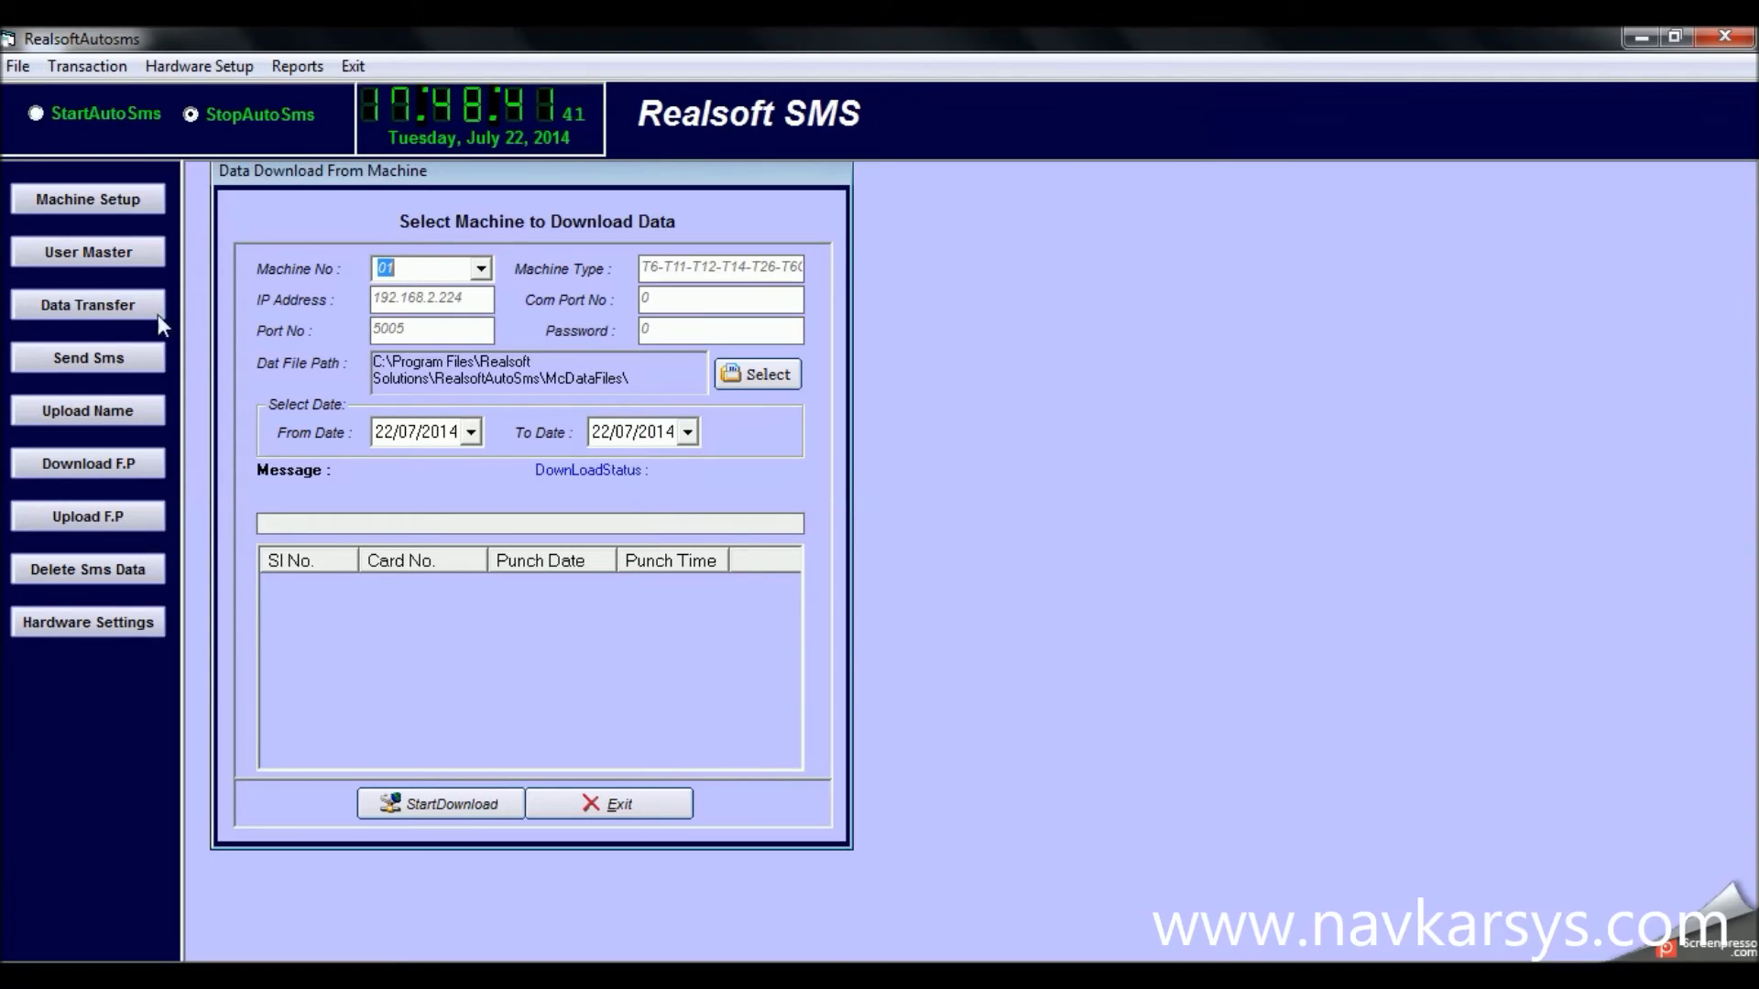
left_click(22, 66)
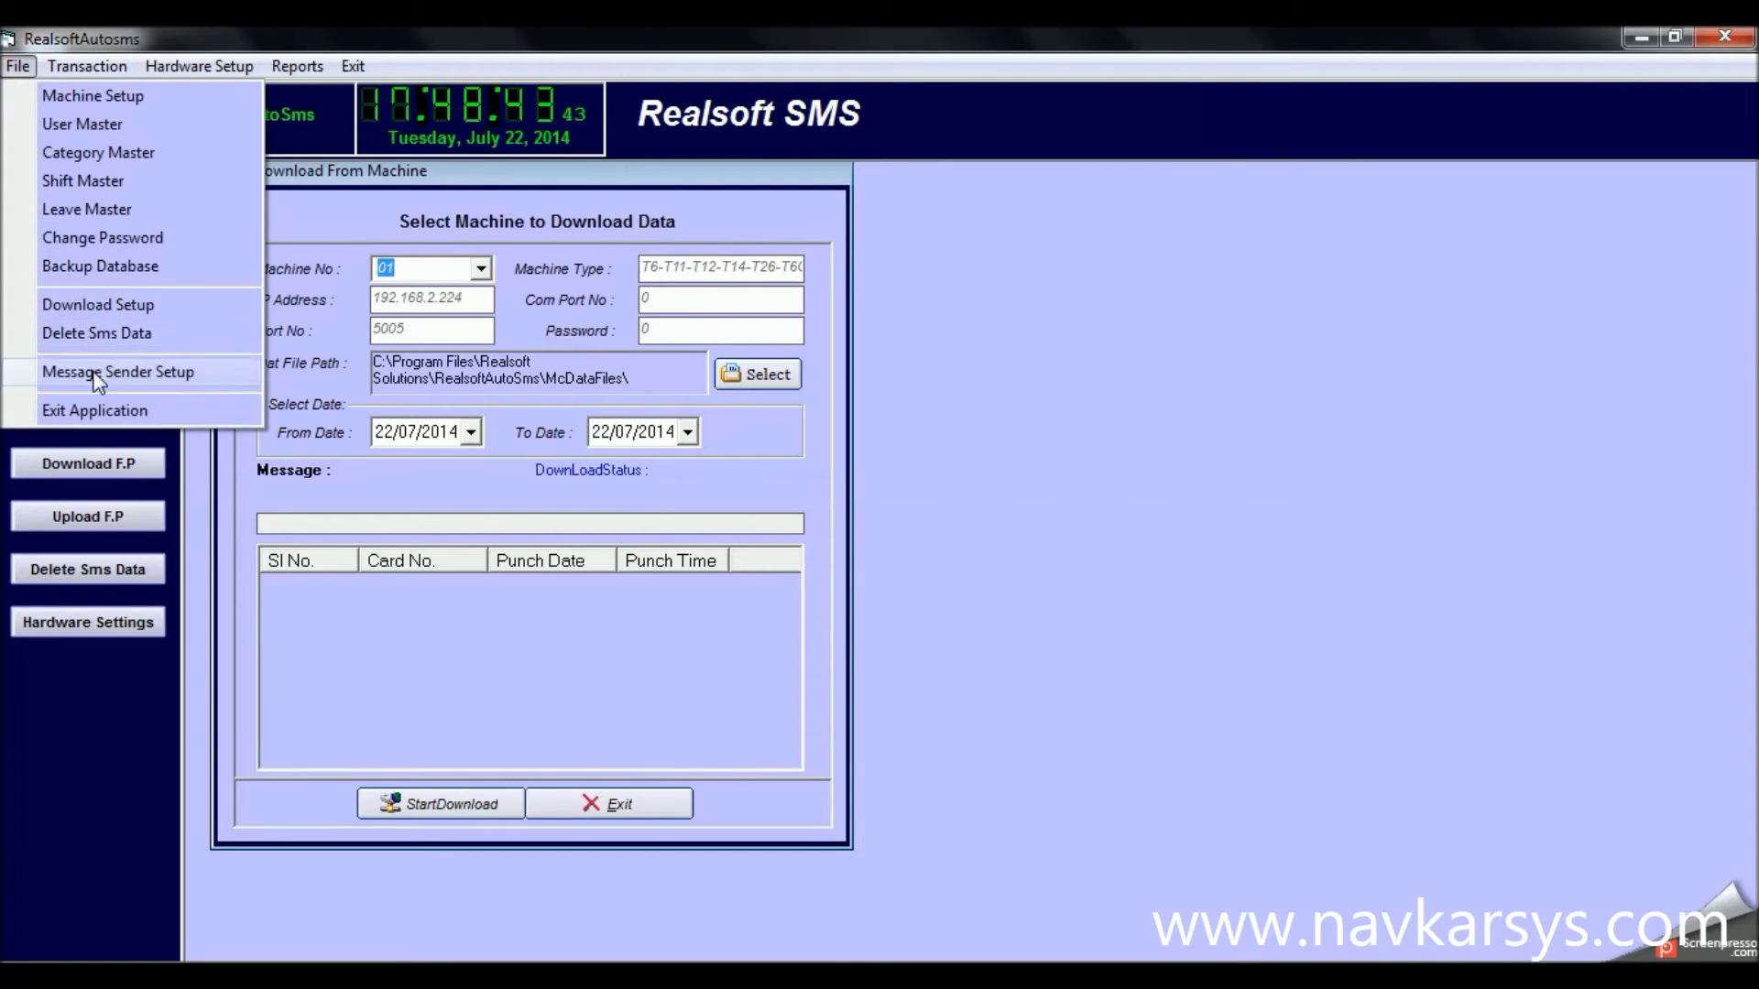
left_click(92, 373)
left_click(1006, 495)
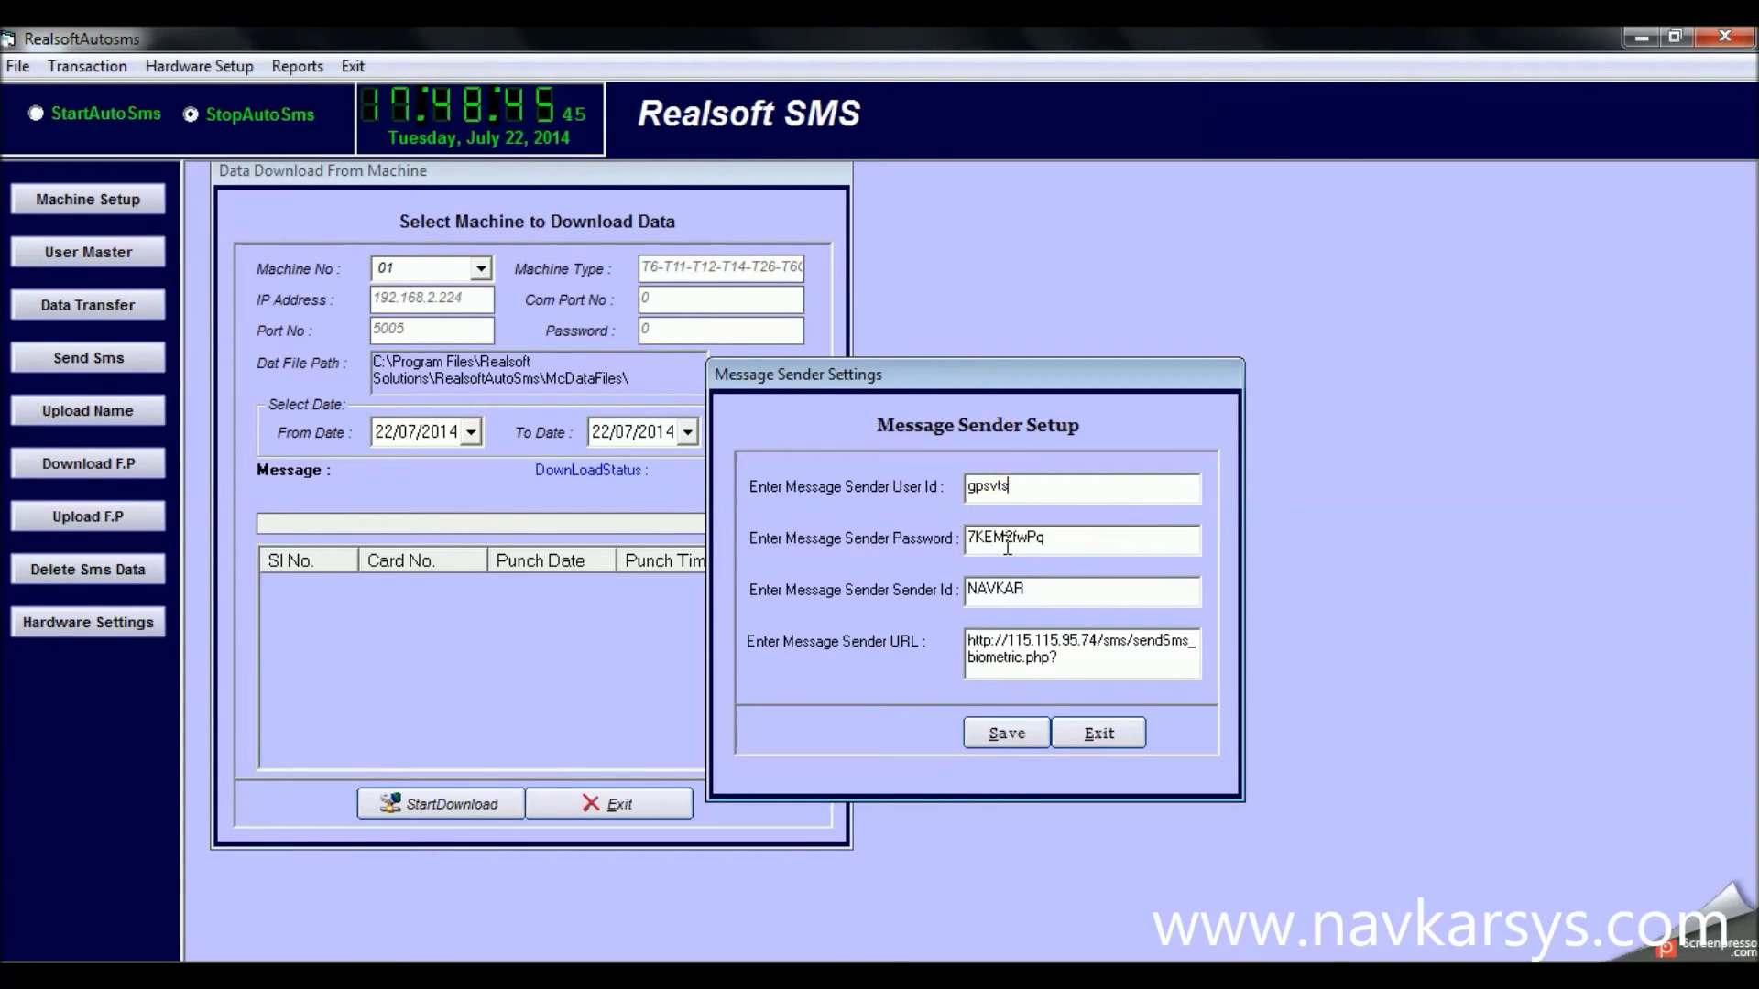
left_click(1008, 543)
left_click(1000, 586)
left_click(1074, 666)
left_click(1116, 729)
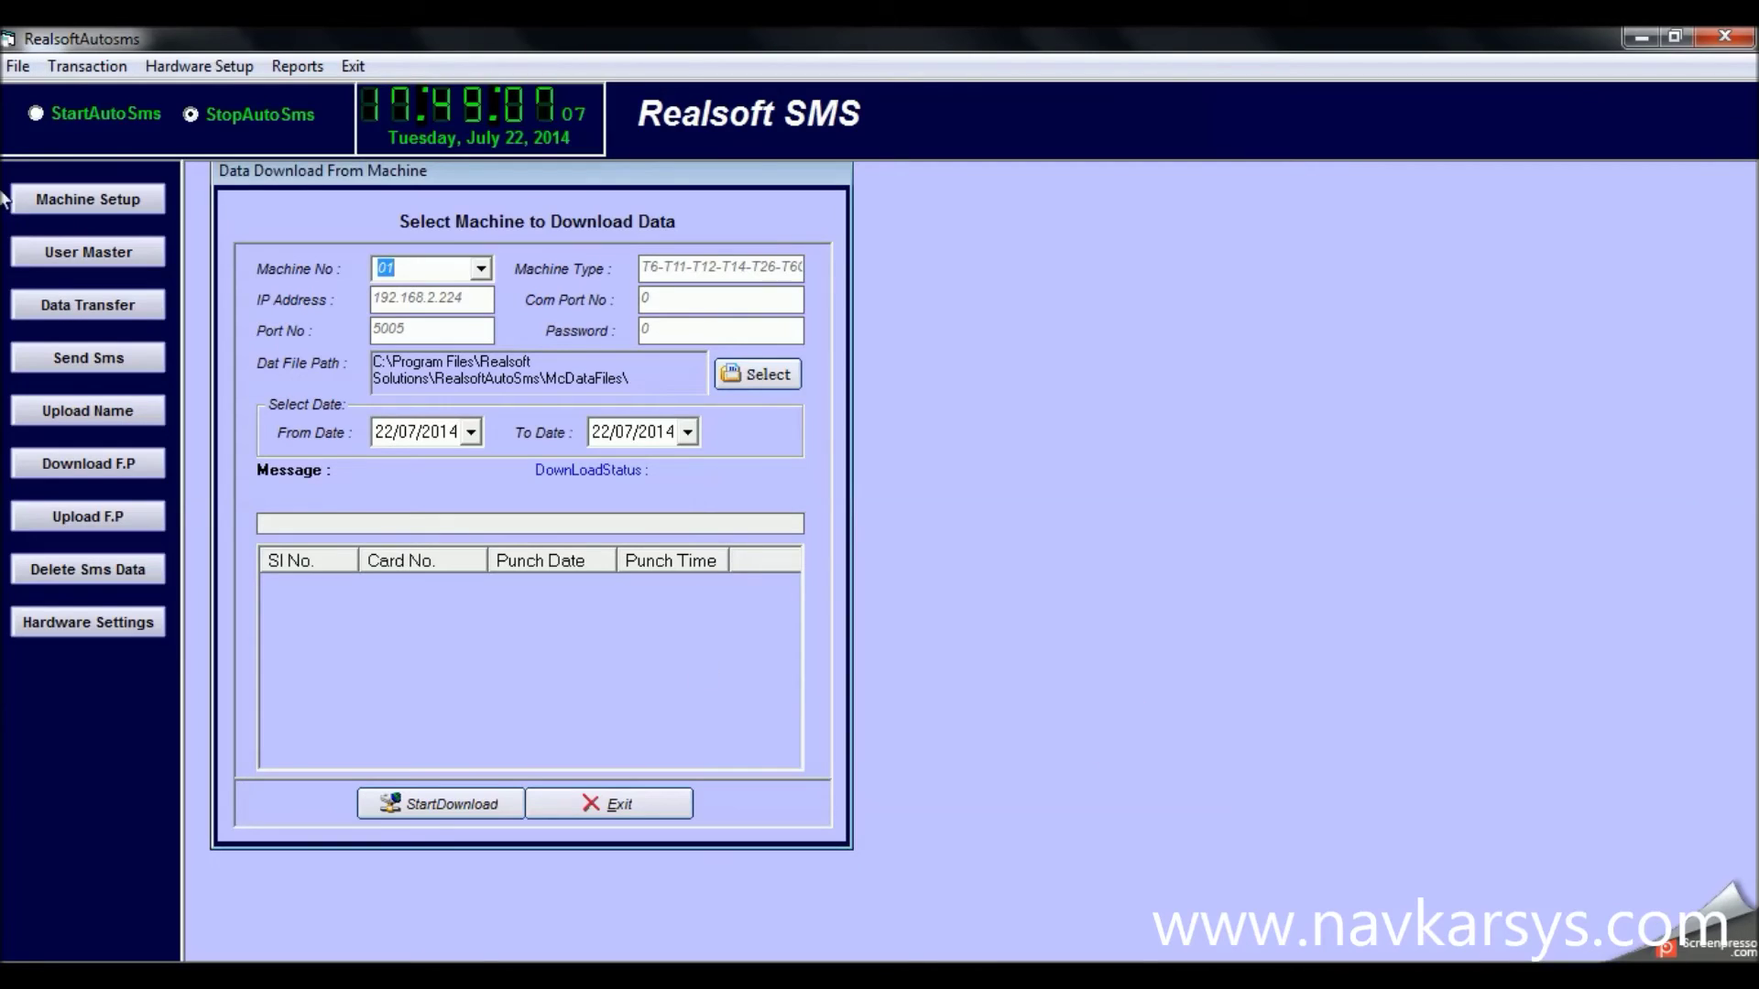
Leave Auto SMS on, download eight punches from machine 01, then stop the download
left_click(35, 116)
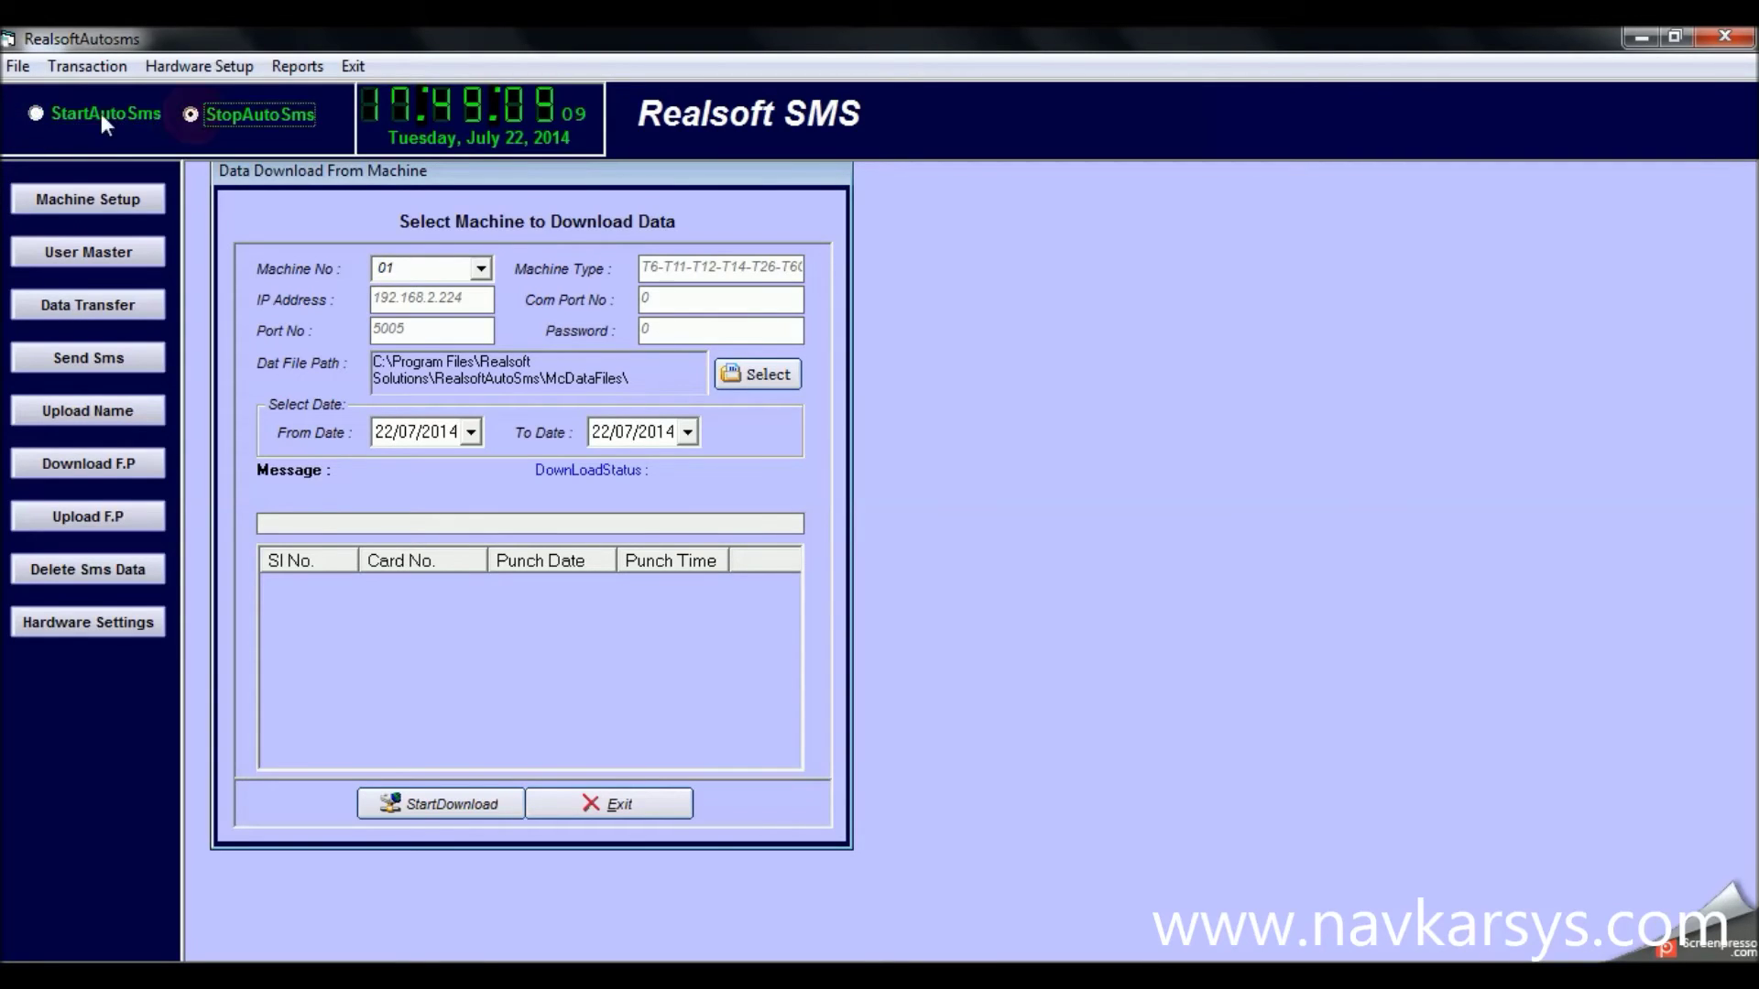
left_click(206, 116)
left_click(123, 115)
left_click(233, 116)
left_click(128, 115)
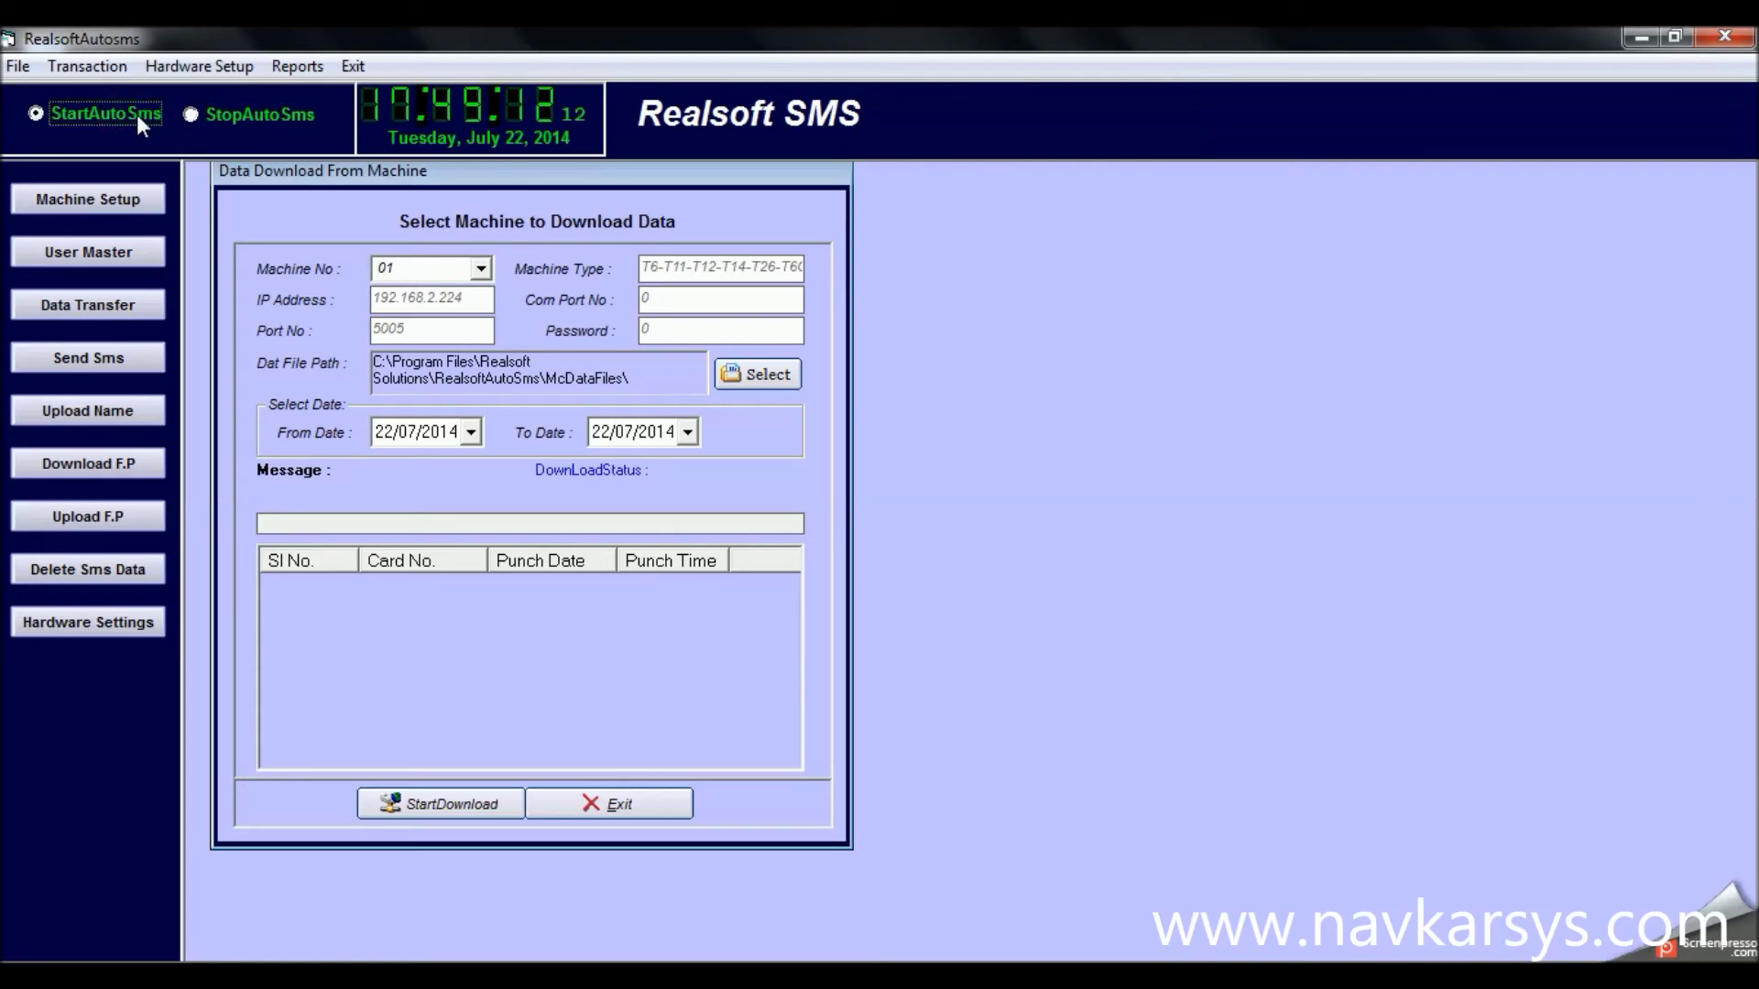
left_click(273, 114)
left_click(139, 119)
left_click(449, 804)
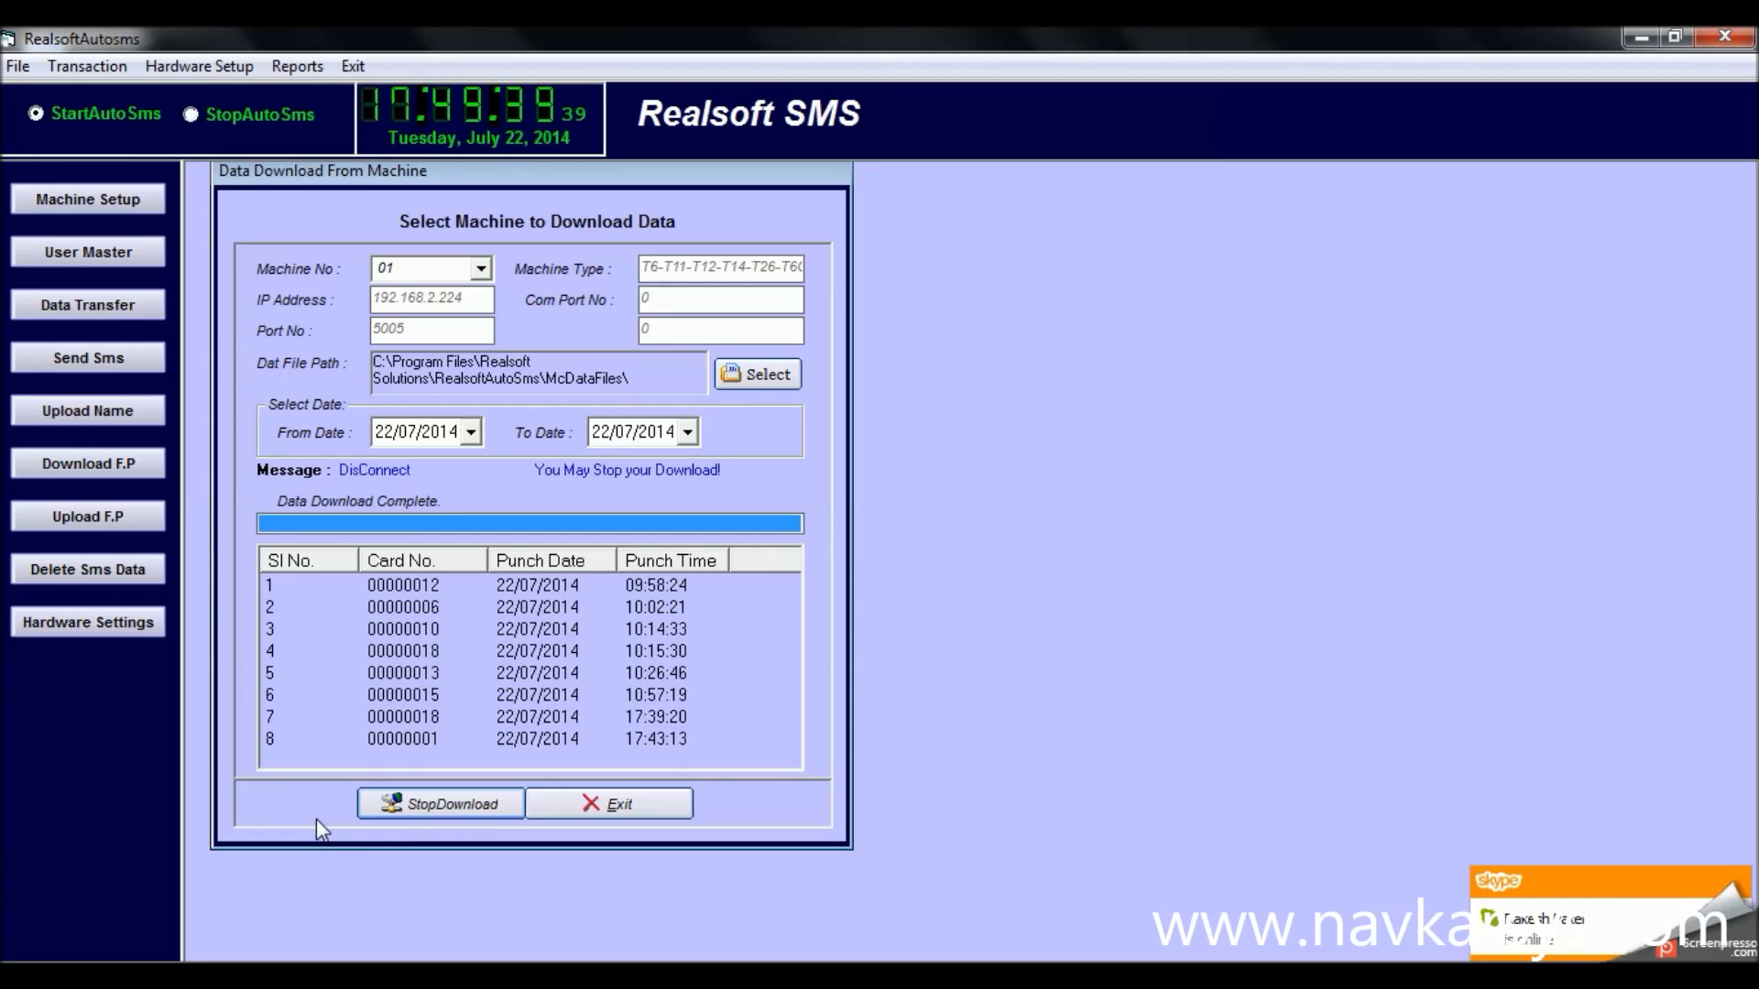
left_click(403, 812)
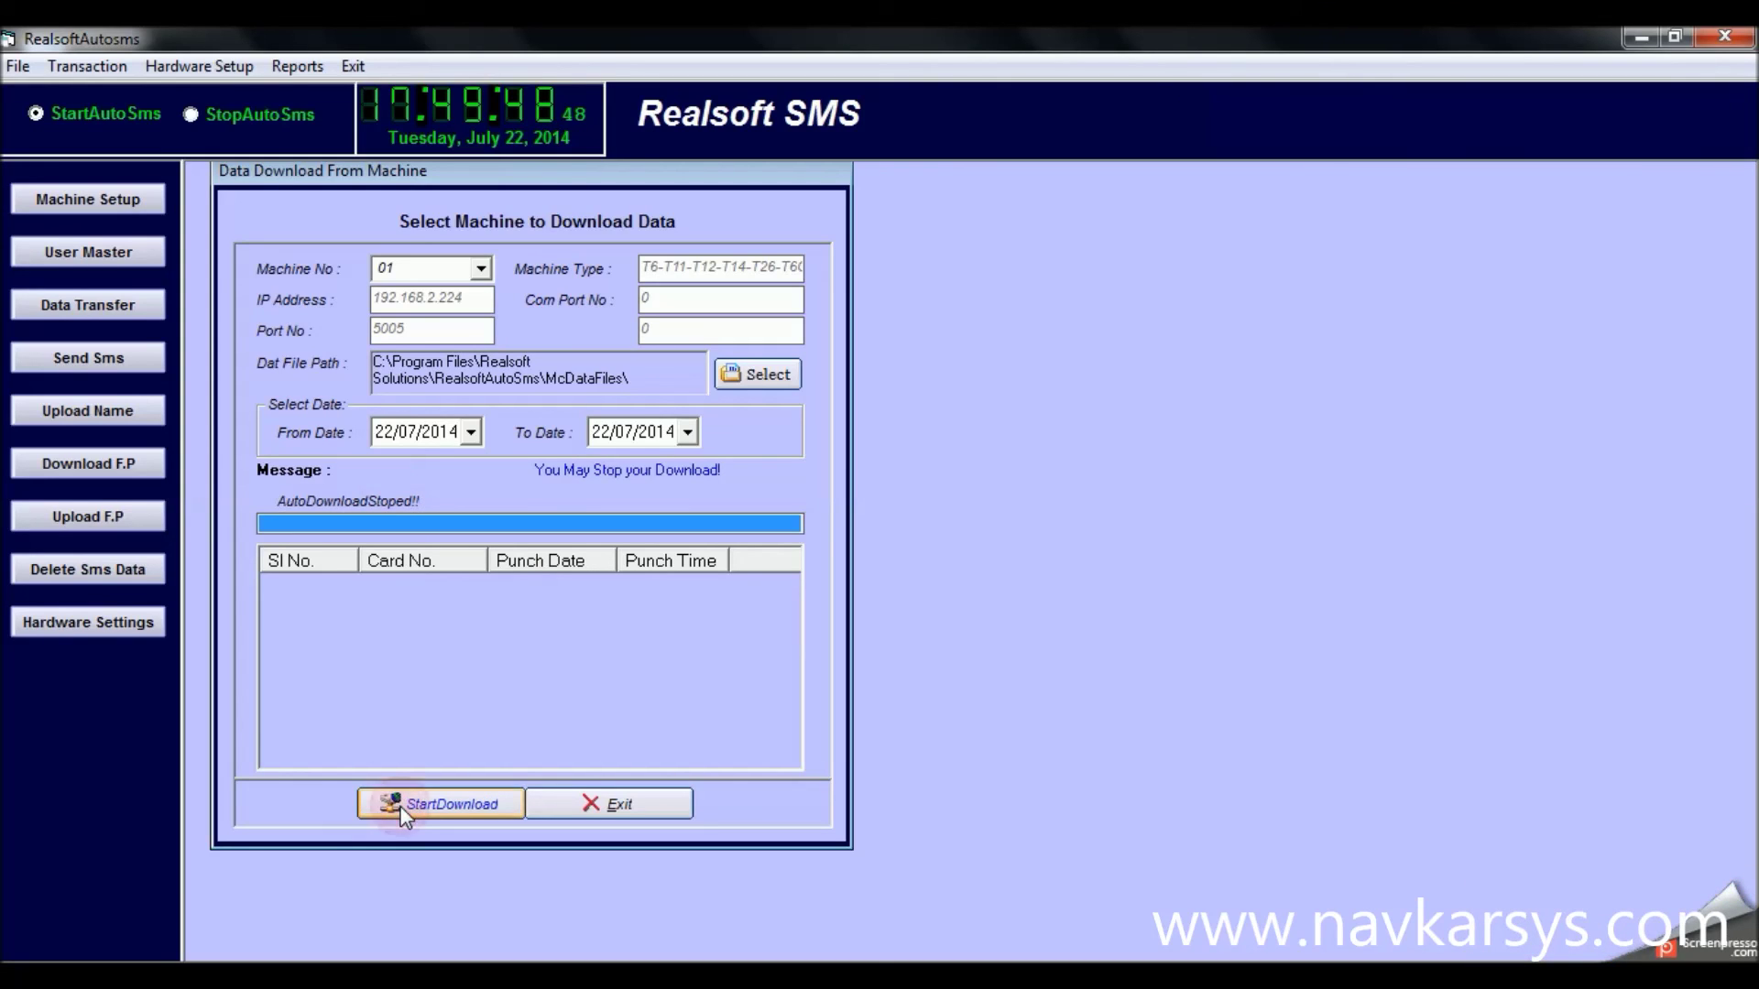